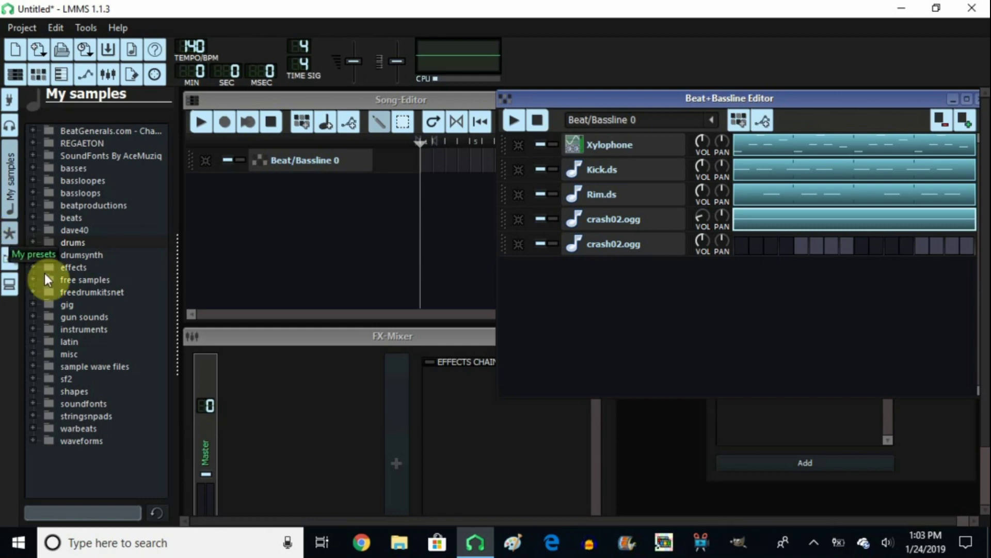
From My presets > ZynAddSubFX > Bass, load 0005-Bass 5.xiz as a new Beat/Bassline 0 track
{"action": "left_click", "coordinate": [8, 231]}
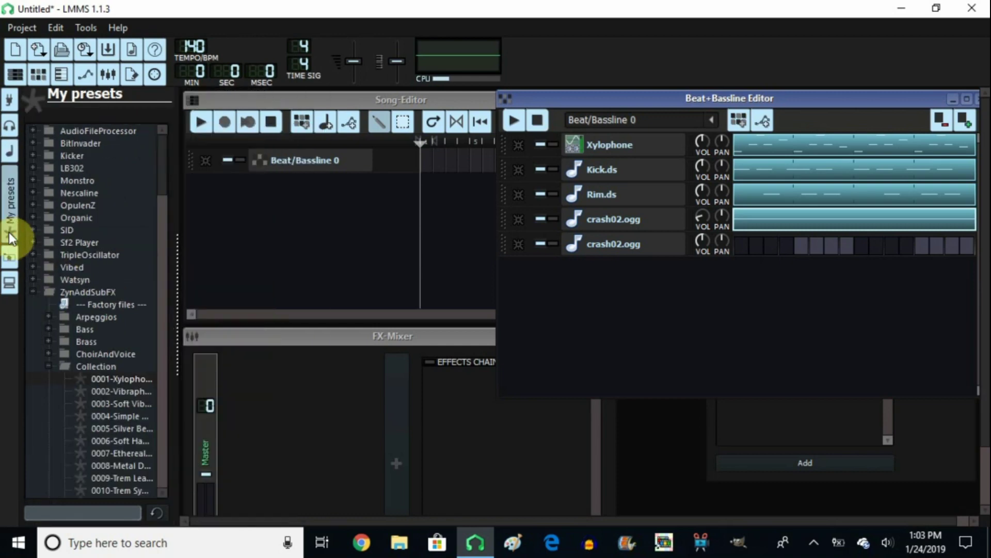
{"action": "double_click", "coordinate": [79, 364]}
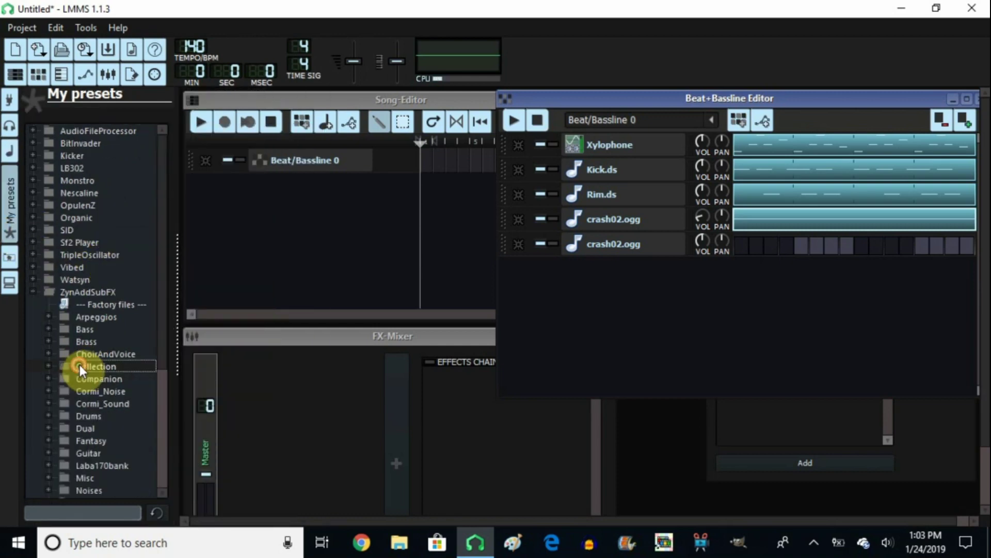
{"action": "double_click", "coordinate": [88, 293]}
{"action": "double_click", "coordinate": [88, 293]}
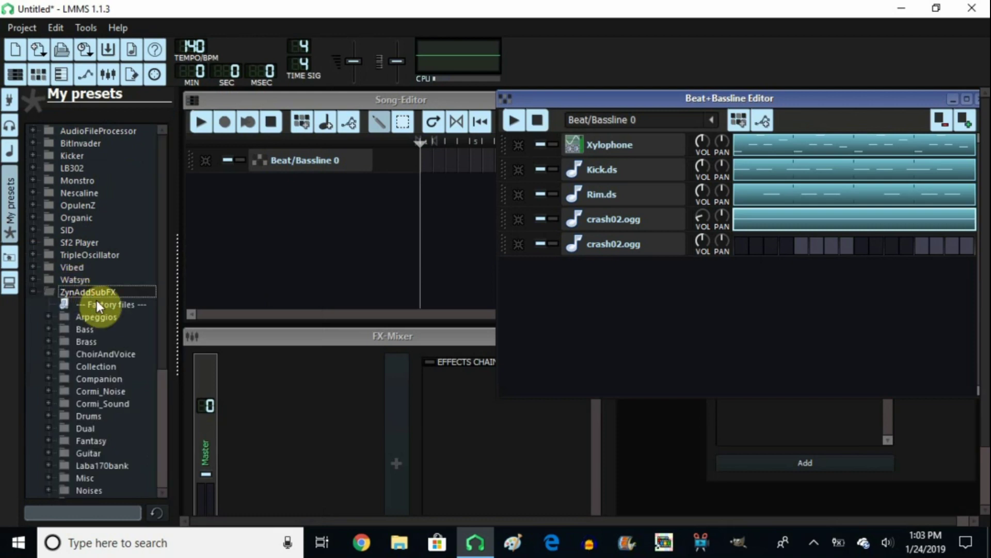
{"action": "double_click", "coordinate": [83, 328]}
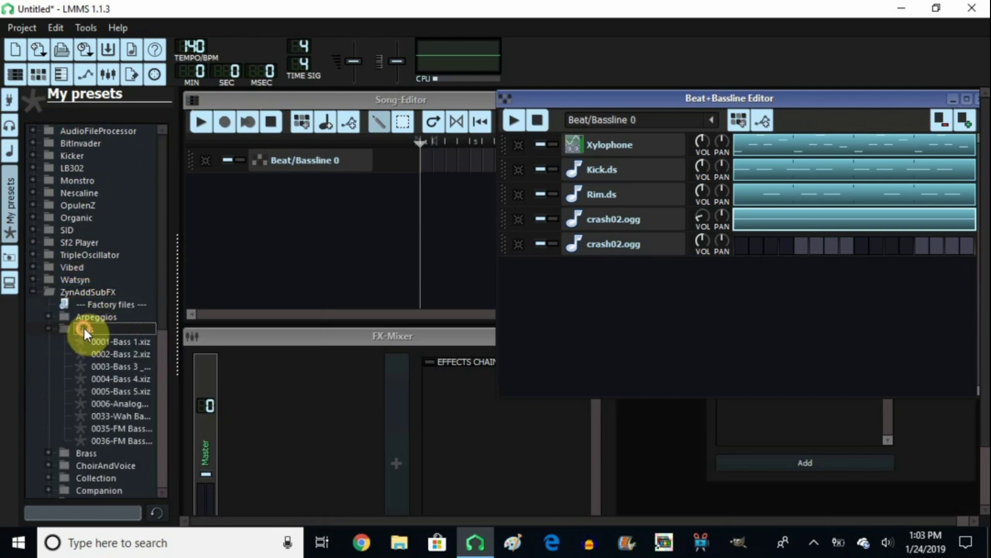
{"action": "left_click", "coordinate": [120, 393]}
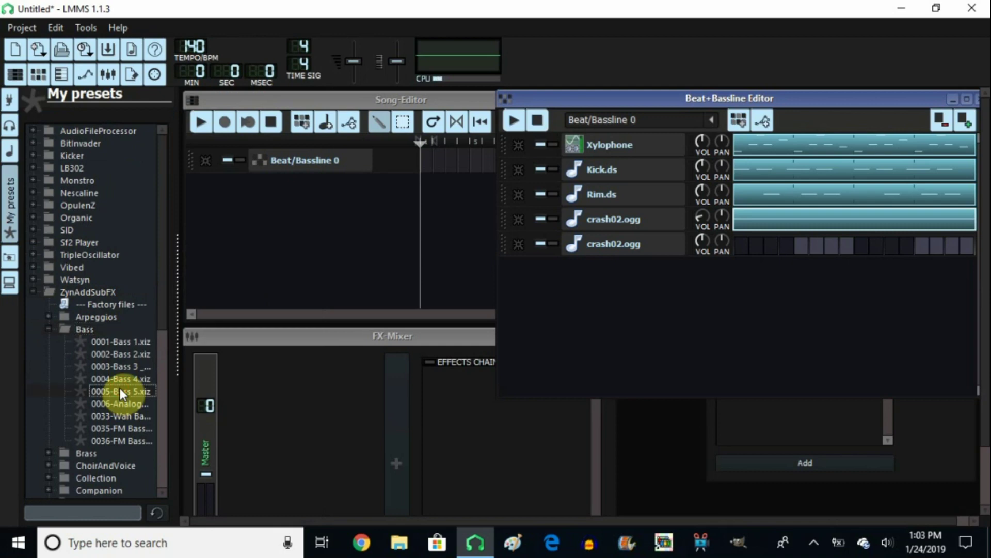
{"action": "right_click", "coordinate": [120, 391]}
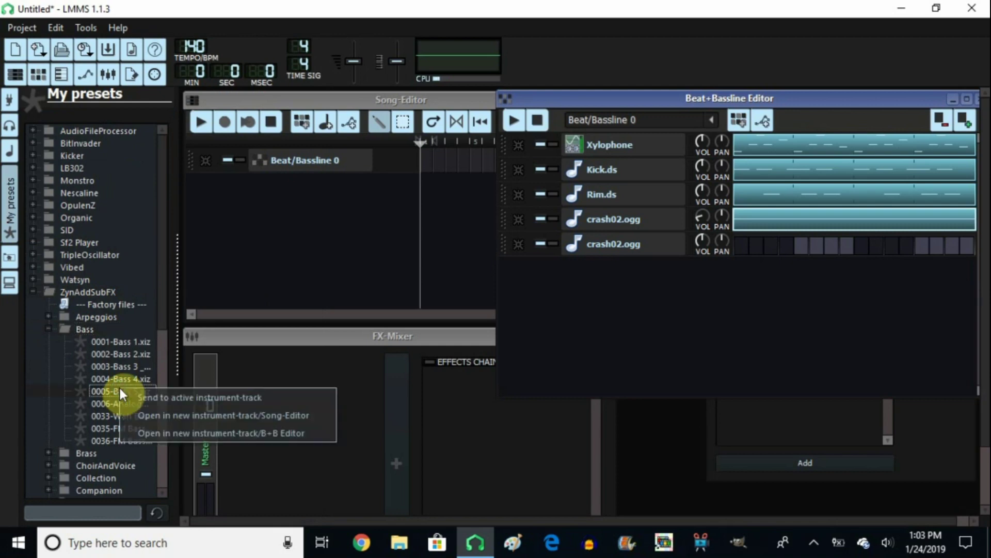
{"action": "left_click", "coordinate": [143, 433]}
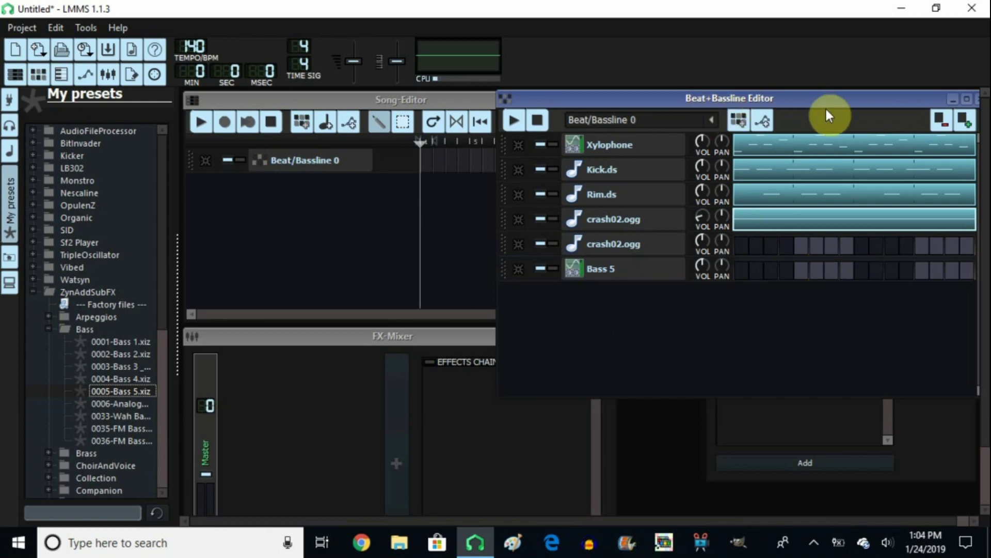
{"action": "left_click_drag", "start_coordinate": [748, 102], "coordinate": [754, 100]}
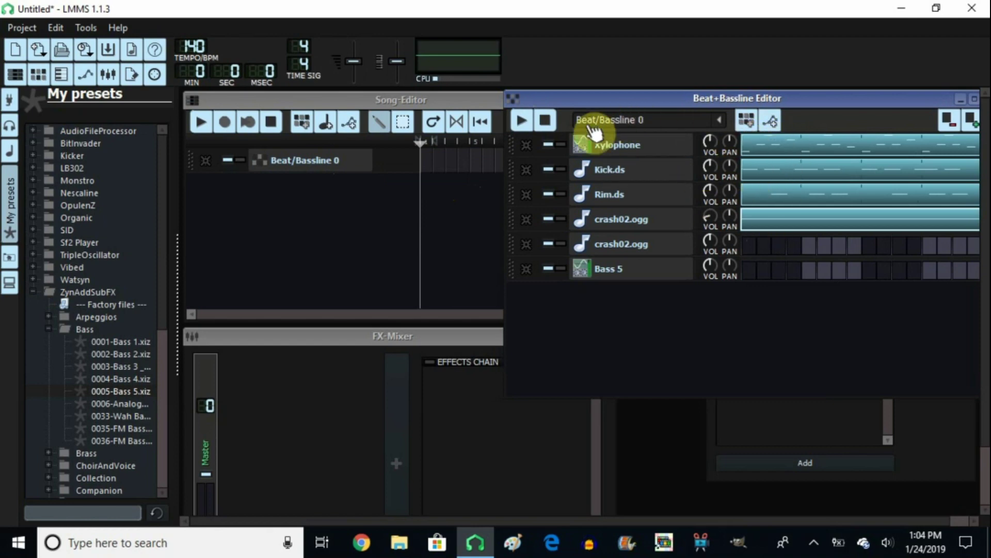
Put a Beat/Bassline 0 block at bar 1, enable loop points, and play then stop a preview
{"action": "left_click", "coordinate": [427, 164]}
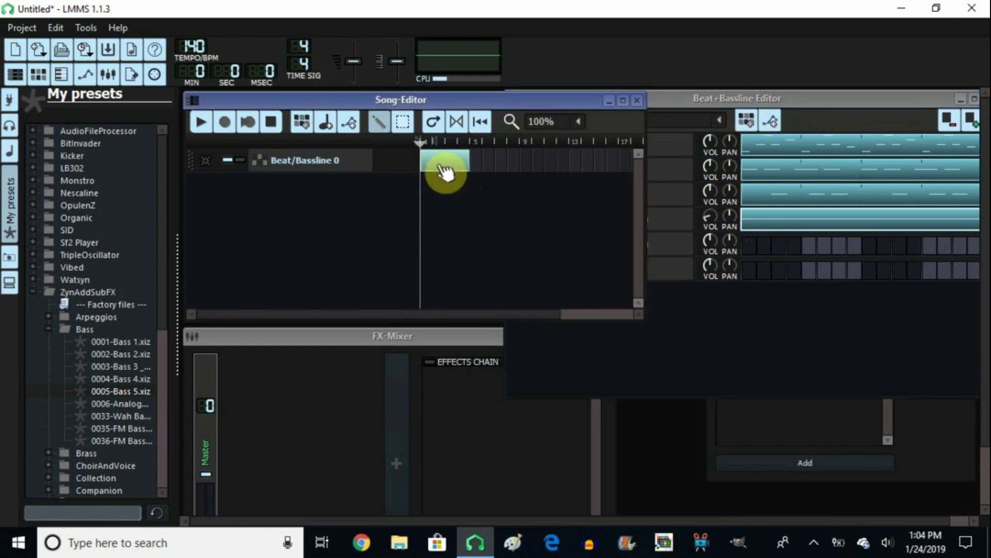
{"action": "left_click", "coordinate": [457, 121]}
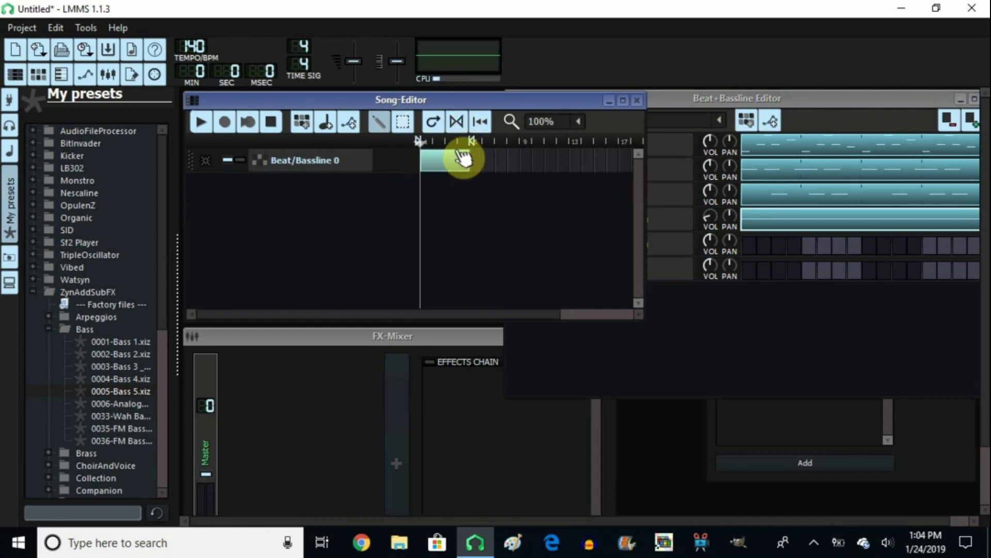
{"action": "left_click", "coordinate": [202, 122]}
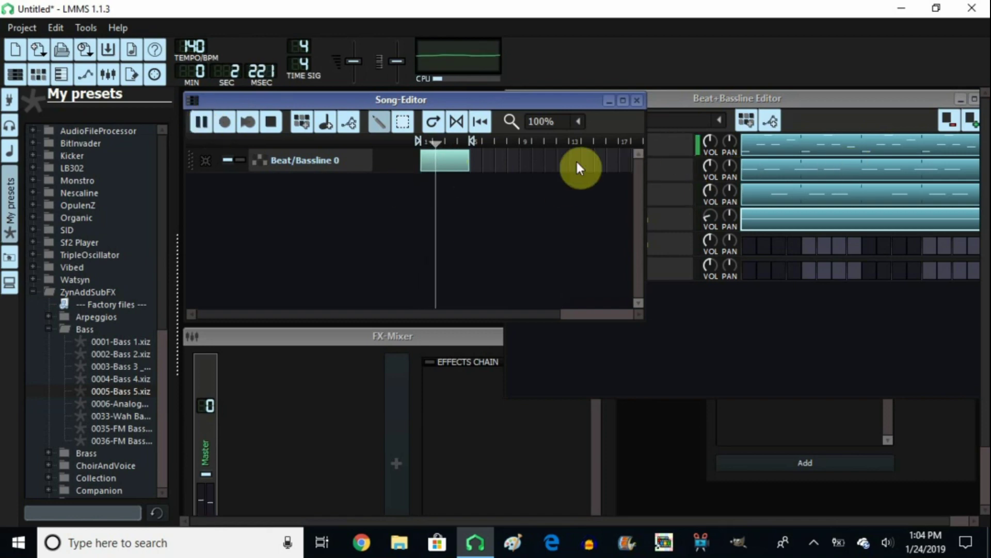
{"action": "left_click", "coordinate": [271, 121]}
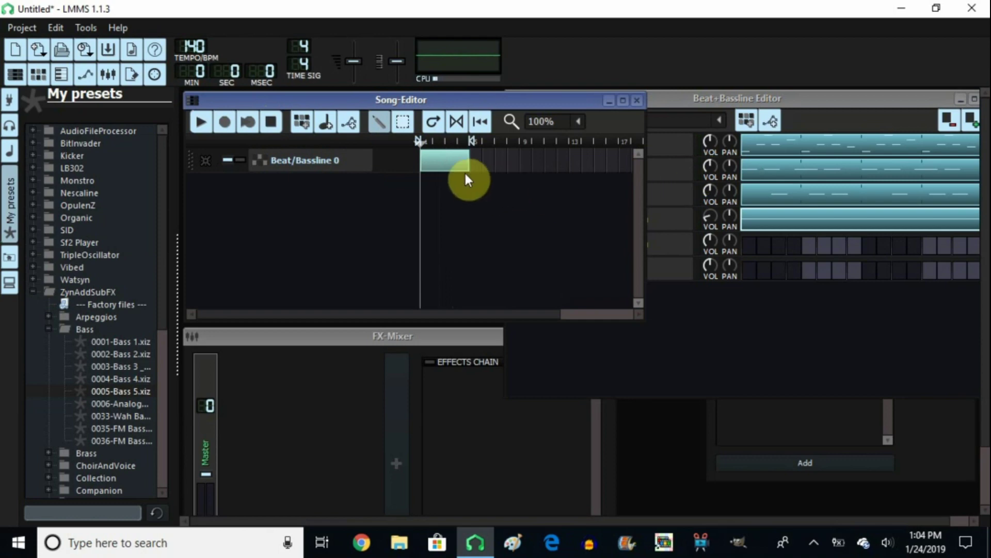
{"action": "left_click", "coordinate": [705, 98]}
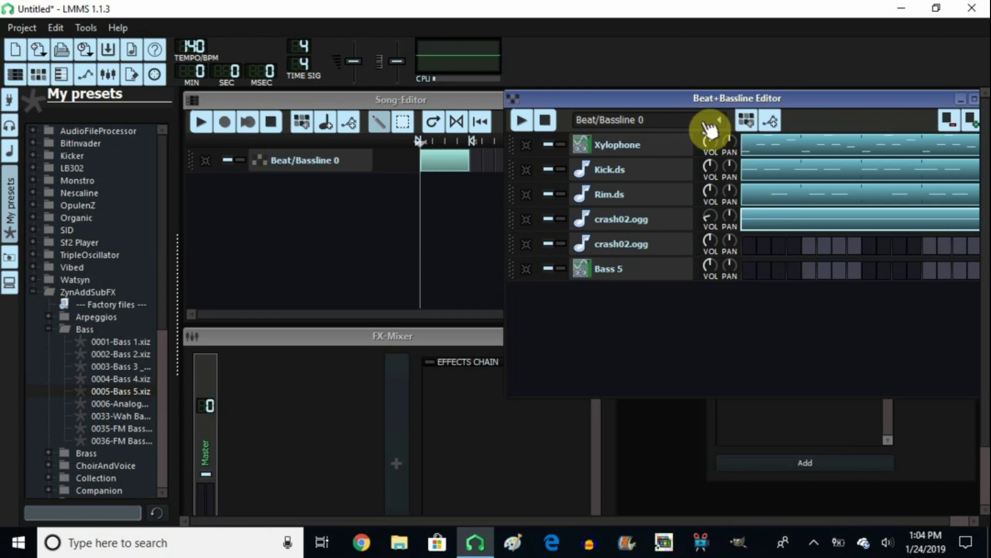
Add a new beat pattern and copy the Kick.ds notes from Beat/Bassline 0
{"action": "left_click", "coordinate": [750, 120]}
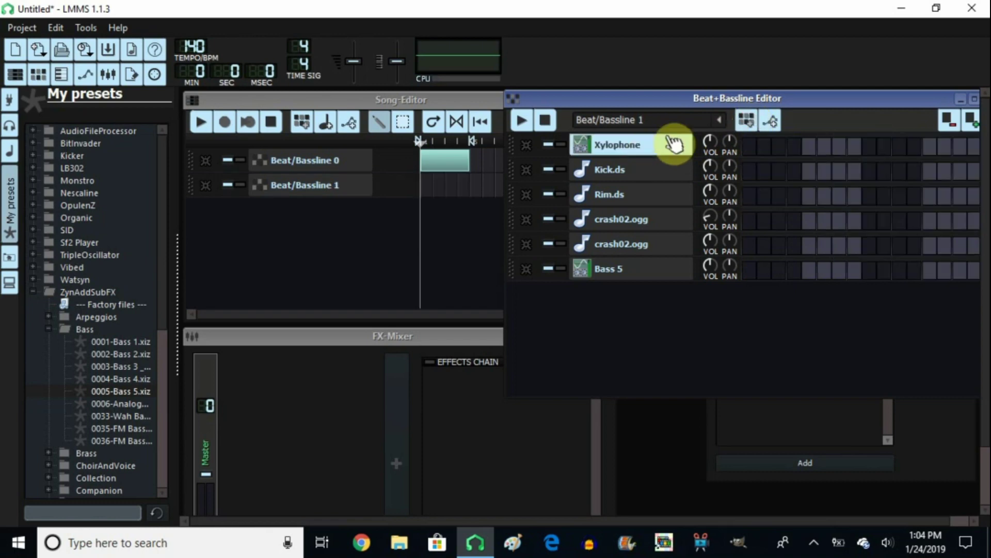
{"action": "left_click", "coordinate": [718, 119]}
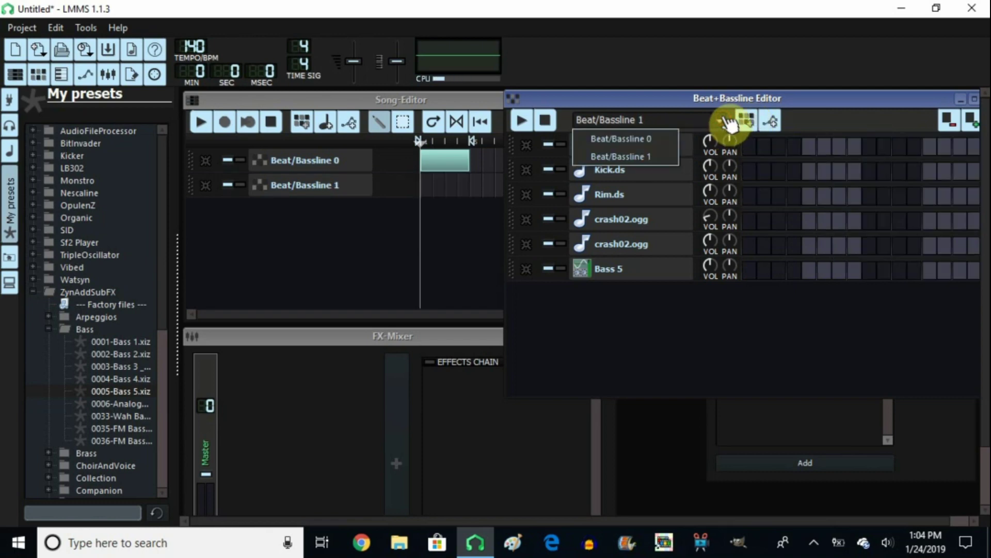
{"action": "left_click", "coordinate": [667, 137]}
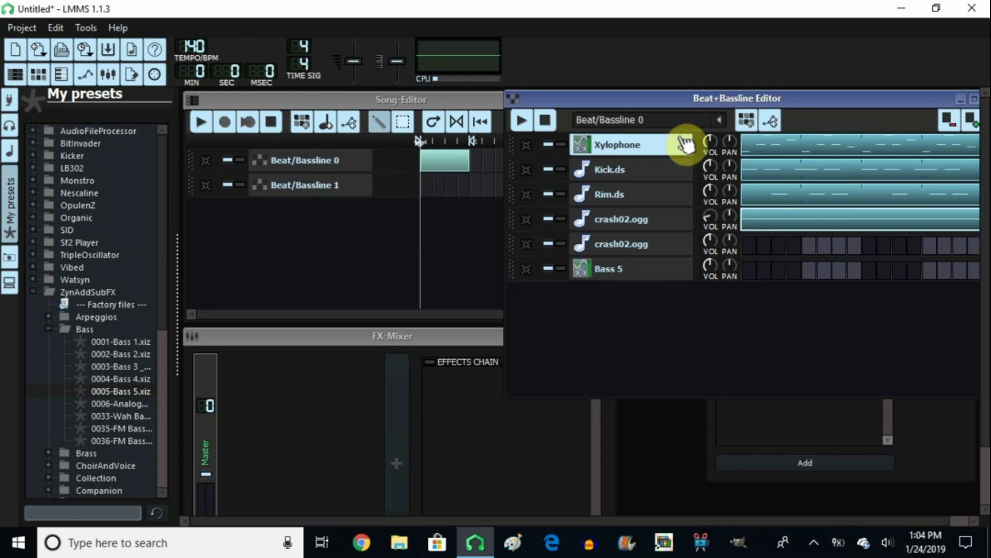
{"action": "right_click", "coordinate": [779, 172]}
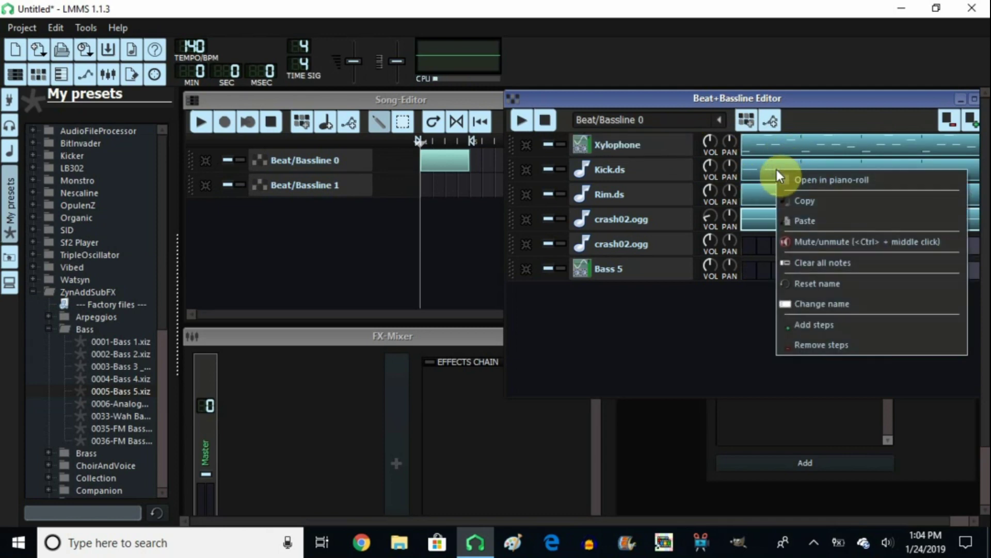
{"action": "left_click", "coordinate": [797, 200]}
Paste the Kick.ds notes into the Bass 5 row of Beat/Bassline 1
{"action": "left_click", "coordinate": [720, 120]}
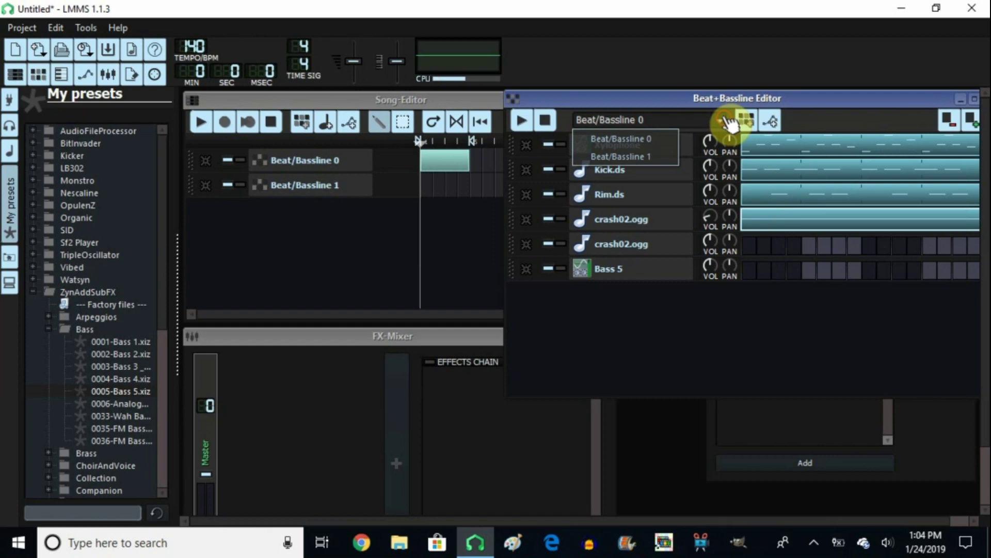
{"action": "left_click", "coordinate": [642, 160]}
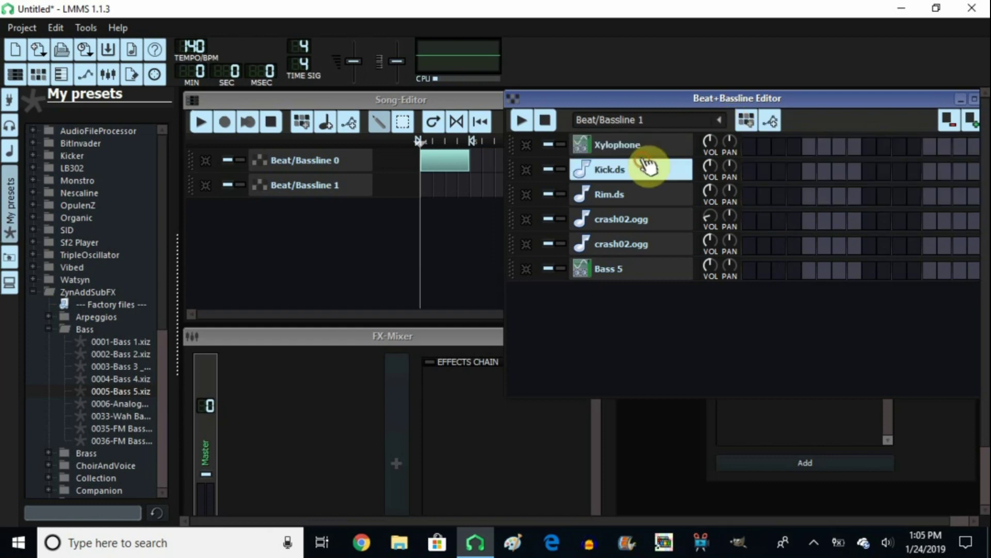
{"action": "left_click", "coordinate": [748, 271]}
{"action": "right_click", "coordinate": [750, 272]}
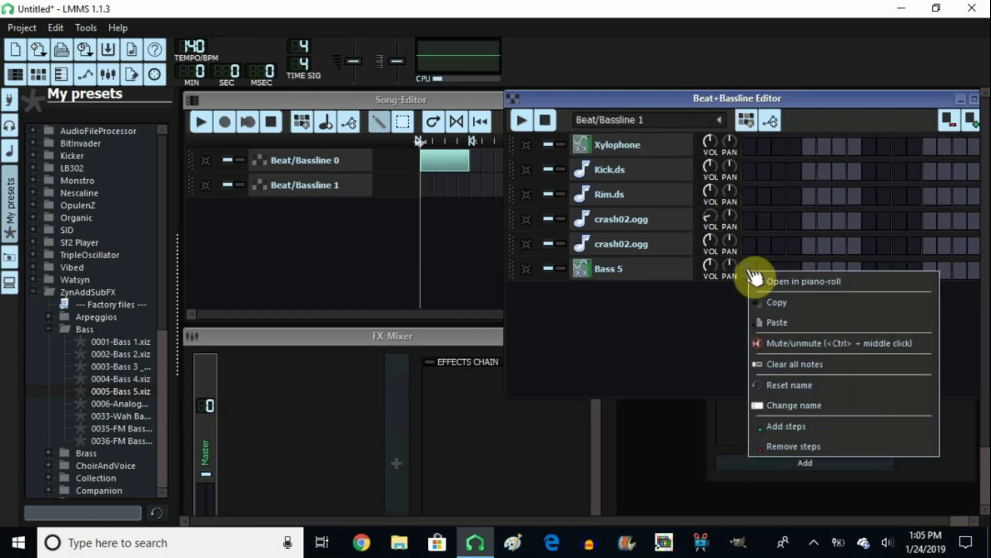
{"action": "left_click", "coordinate": [776, 325]}
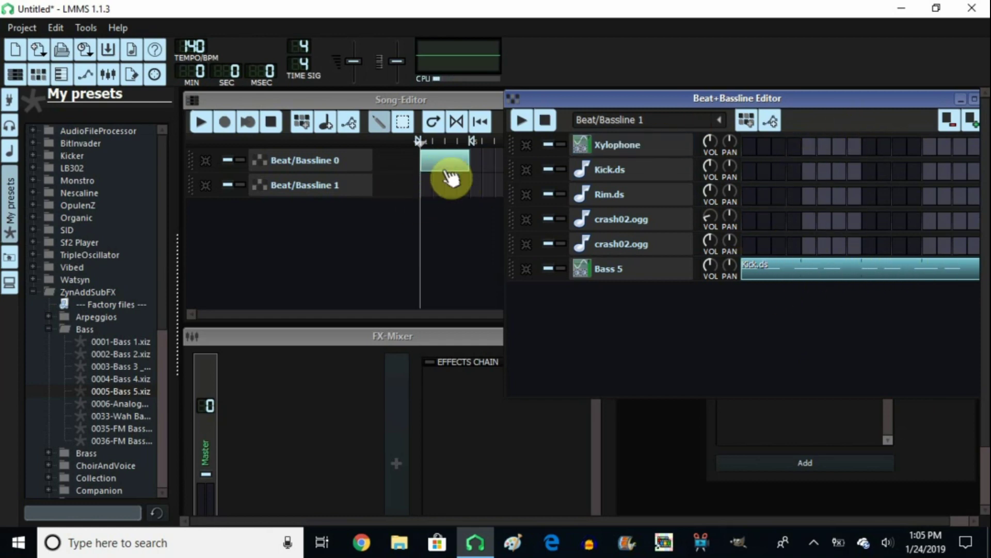
{"action": "left_click", "coordinate": [723, 122]}
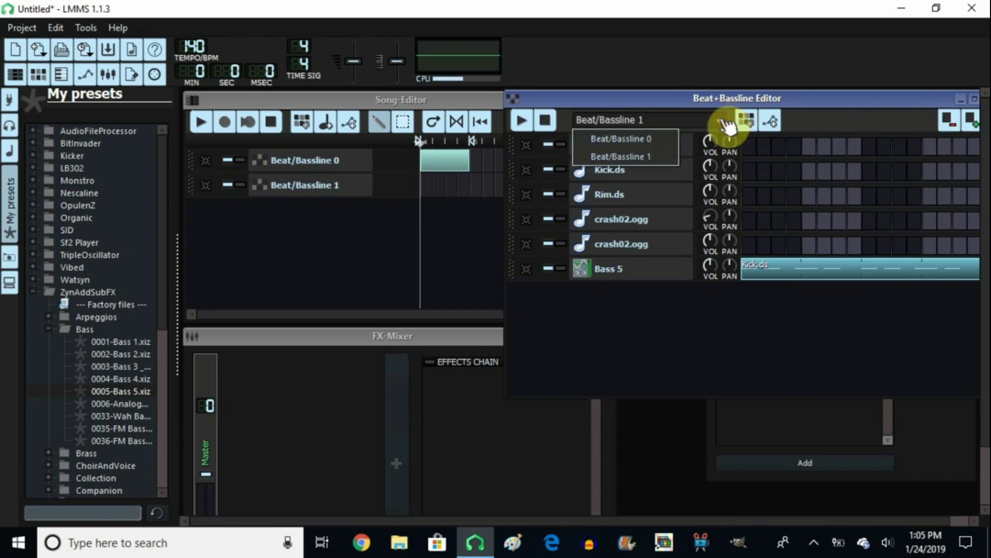
Add Beat/Bassline 2 and paste Beat/Bassline 0's Xylophone notes into its Xylophone row
{"action": "left_click", "coordinate": [664, 139]}
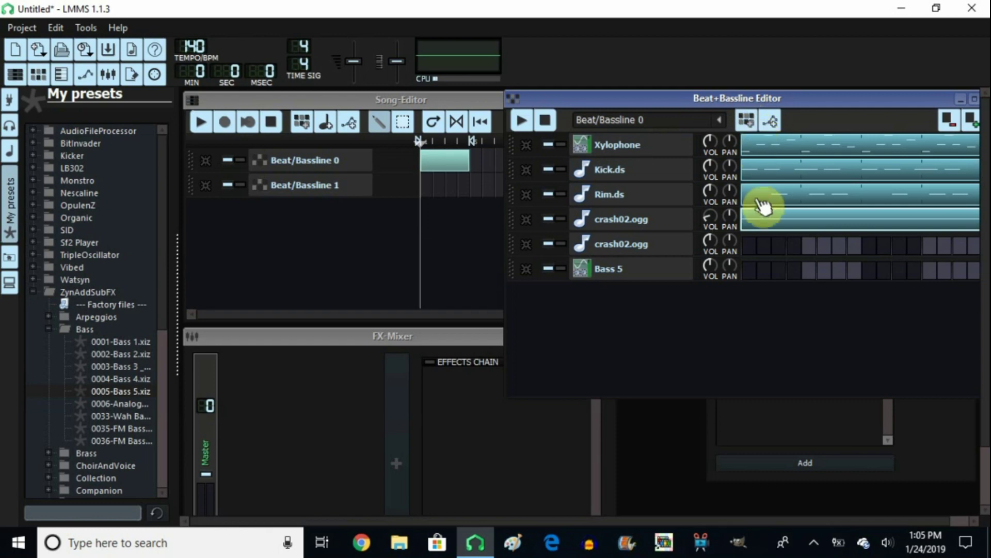
{"action": "left_click", "coordinate": [747, 120]}
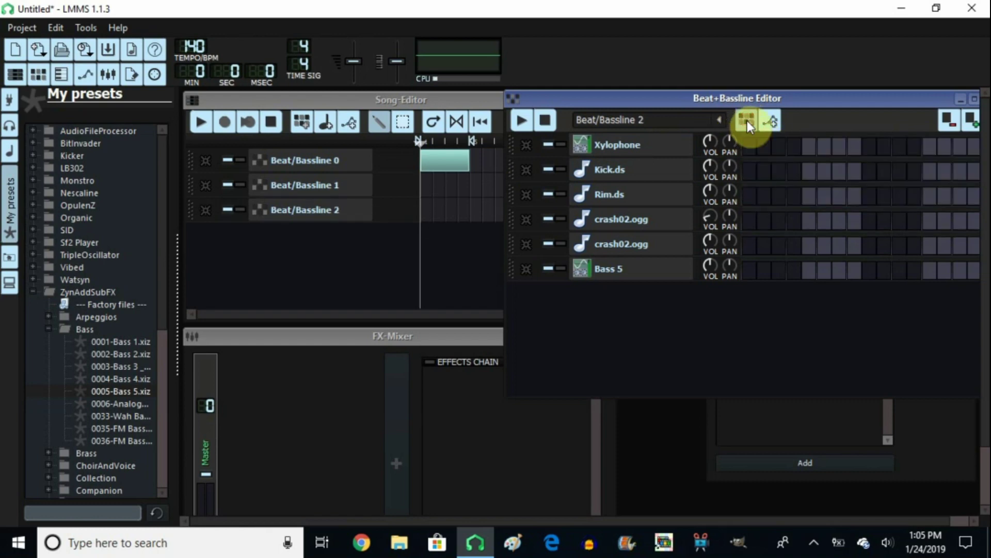
{"action": "left_click", "coordinate": [718, 120]}
{"action": "left_click", "coordinate": [664, 140]}
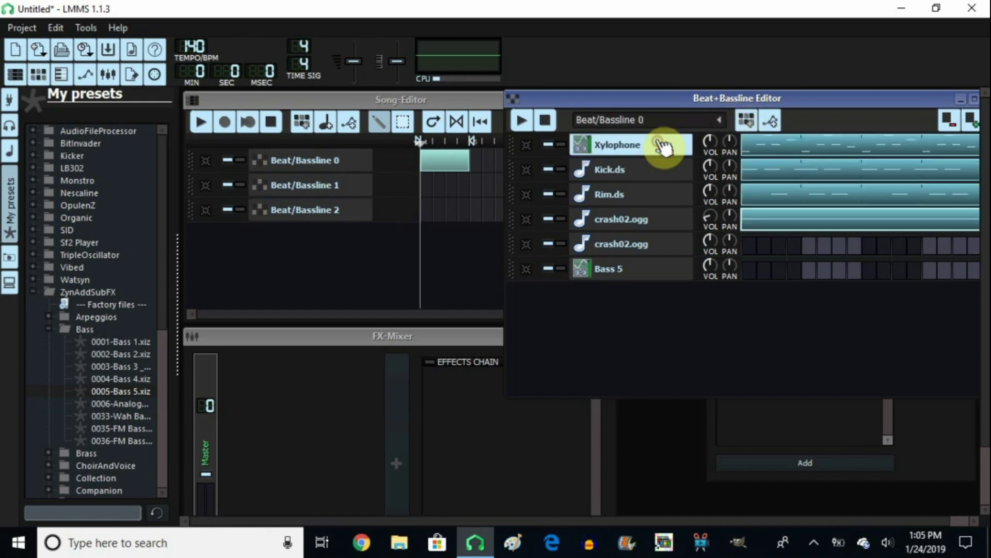
{"action": "right_click", "coordinate": [773, 153]}
{"action": "left_click", "coordinate": [782, 177]}
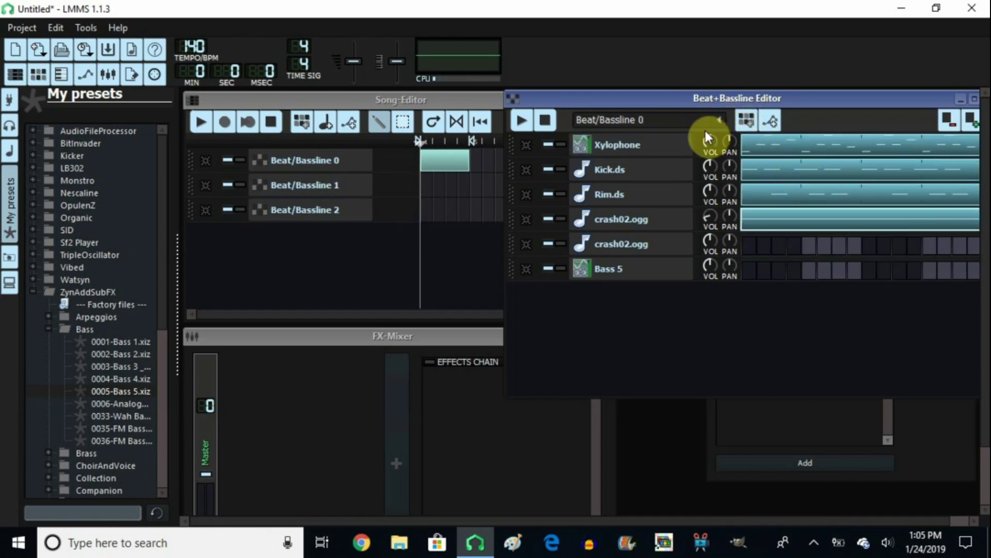
{"action": "left_click", "coordinate": [723, 121]}
{"action": "left_click", "coordinate": [652, 176]}
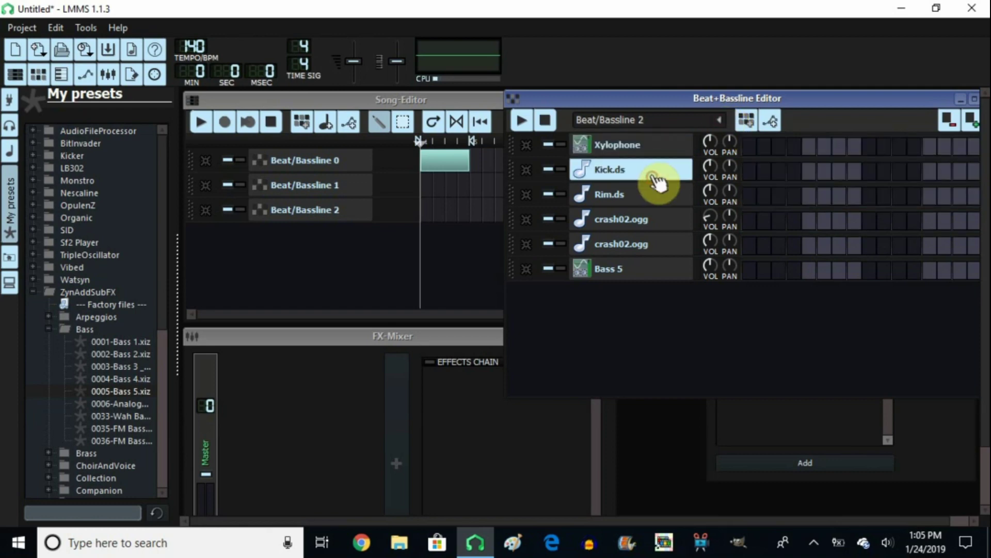
{"action": "right_click", "coordinate": [746, 145]}
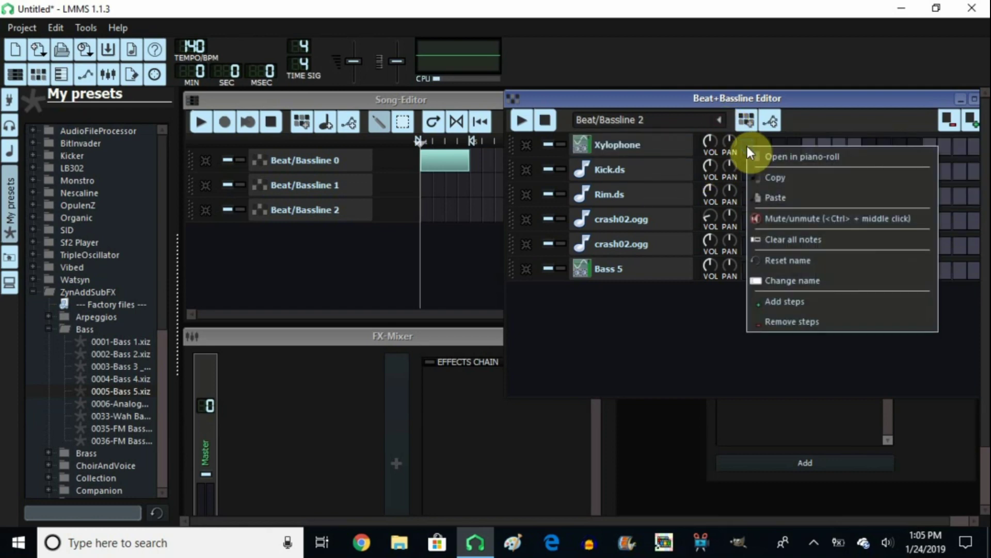
{"action": "left_click", "coordinate": [766, 197]}
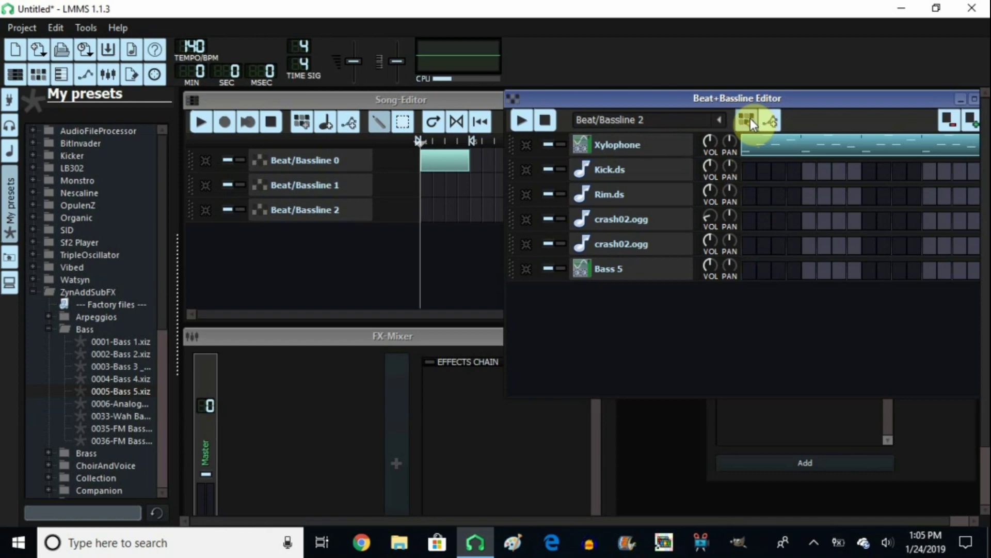
Clear all notes from the Xylophone row in Beat/Bassline 0
{"action": "left_click", "coordinate": [725, 120]}
{"action": "left_click", "coordinate": [657, 136]}
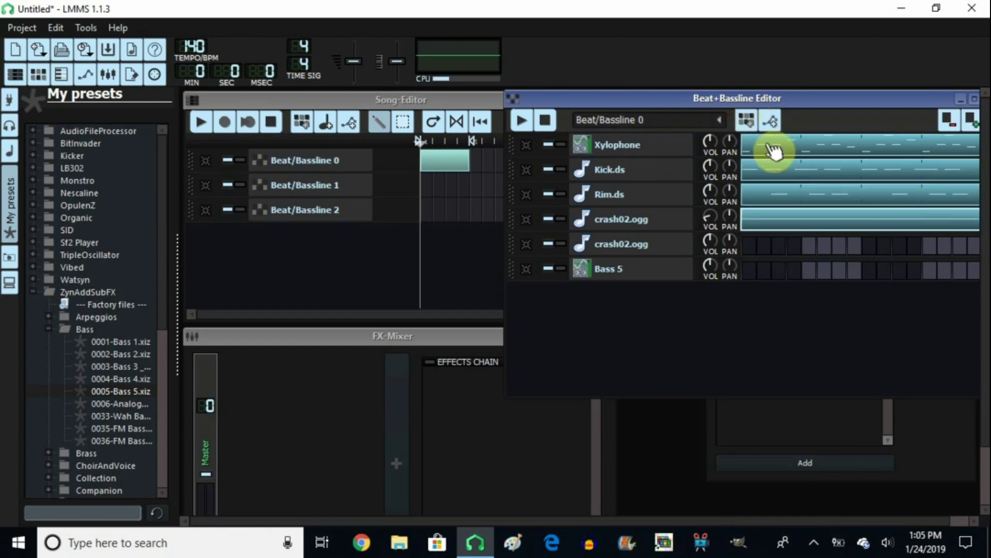
{"action": "right_click", "coordinate": [768, 146]}
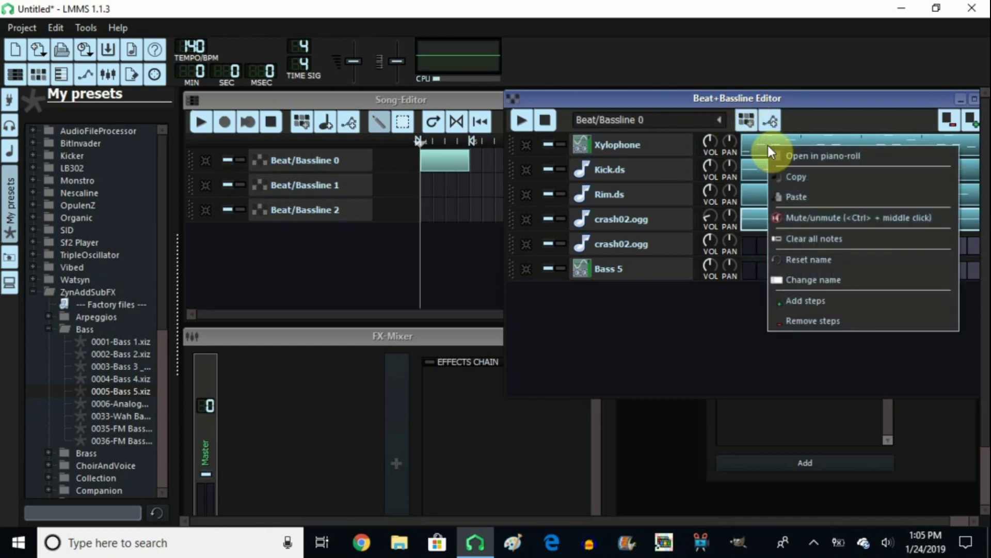
{"action": "left_click", "coordinate": [798, 237]}
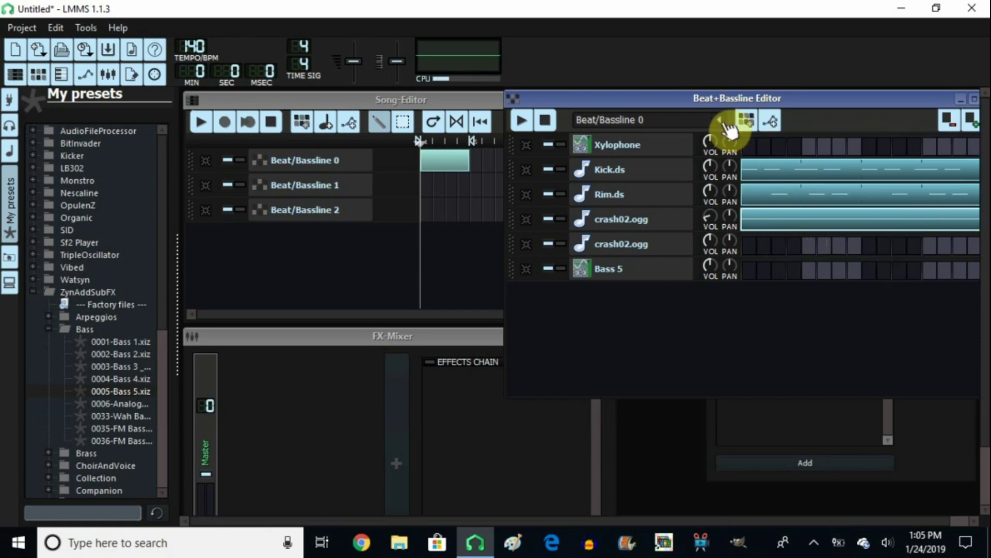
Add Beat/Bassline 3 and 4, then copy and clear Beat/Bassline 0's crash02.ogg pattern
{"action": "left_click", "coordinate": [683, 217]}
{"action": "left_click", "coordinate": [745, 121]}
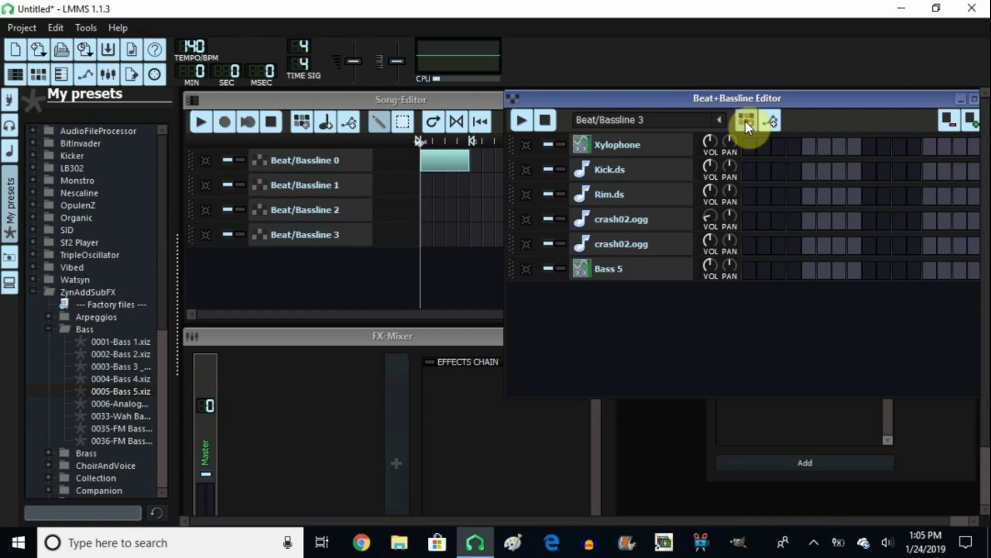
{"action": "left_click", "coordinate": [745, 122]}
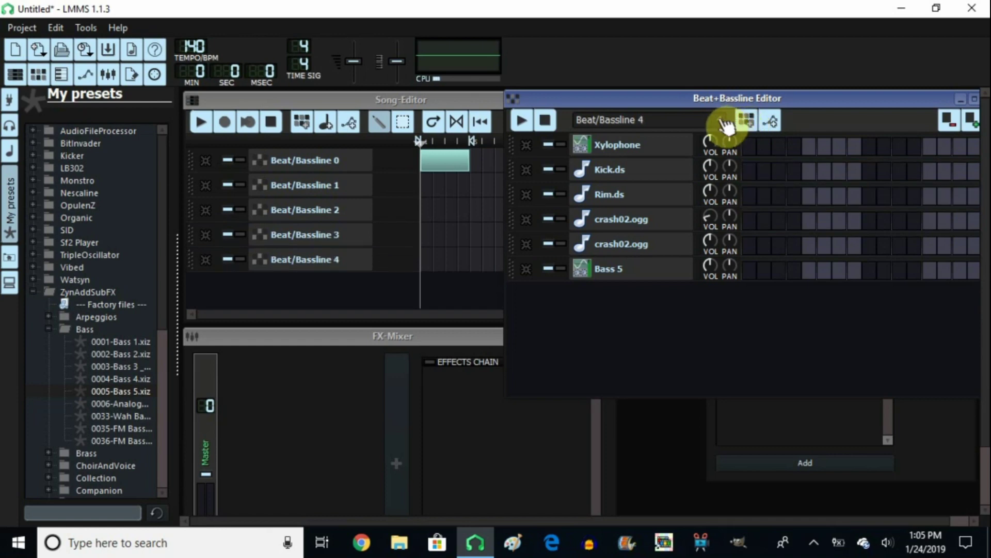
{"action": "left_click", "coordinate": [721, 121]}
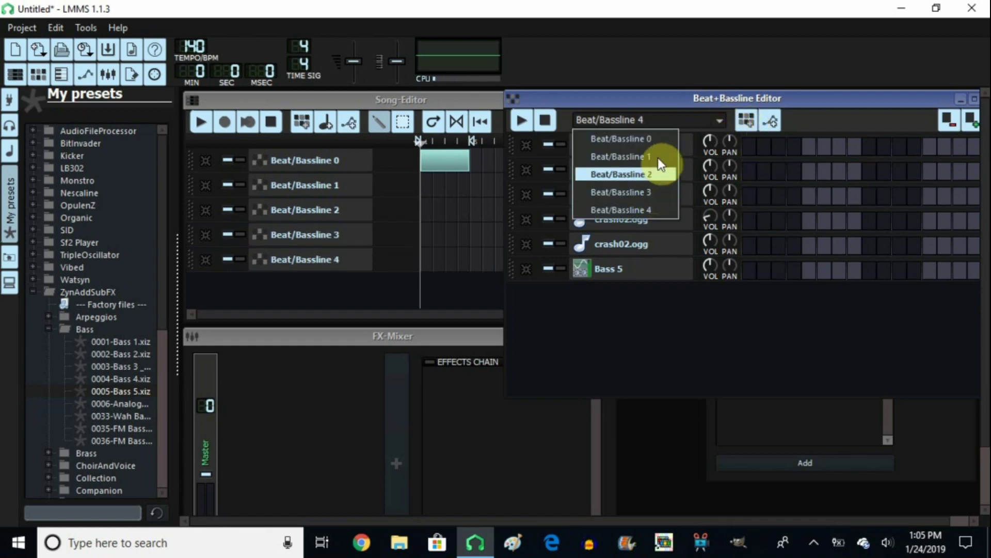
{"action": "left_click", "coordinate": [658, 143]}
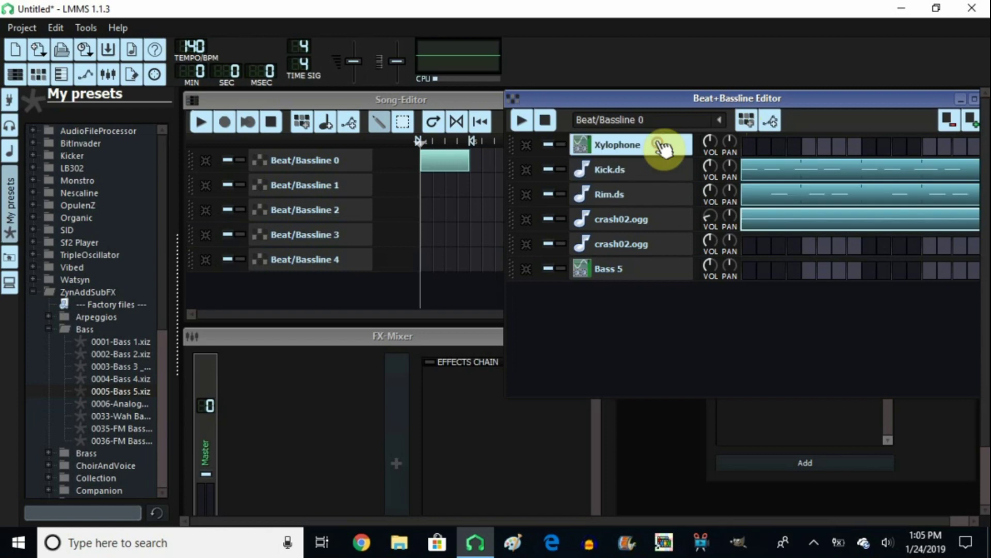
{"action": "right_click", "coordinate": [790, 224]}
{"action": "left_click", "coordinate": [796, 250]}
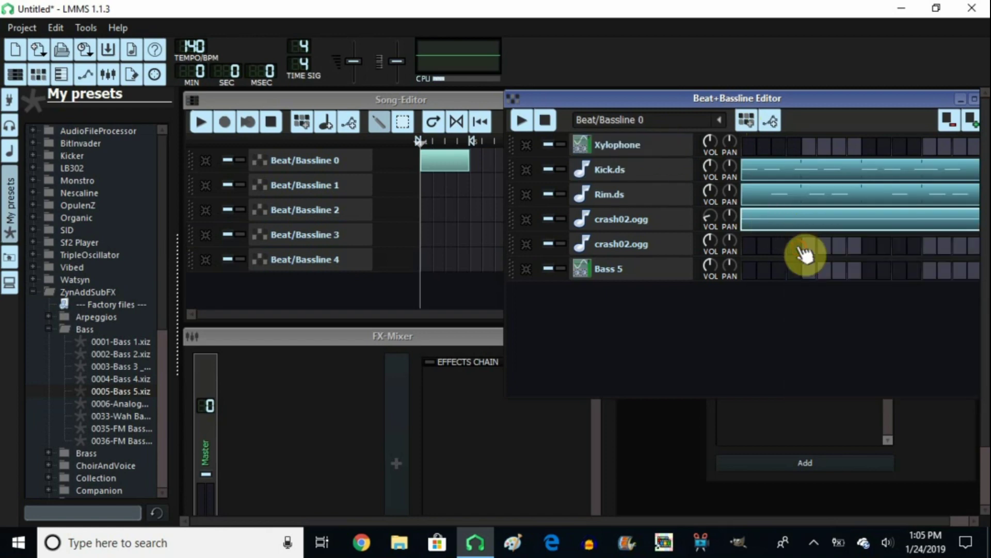
{"action": "right_click", "coordinate": [773, 214]}
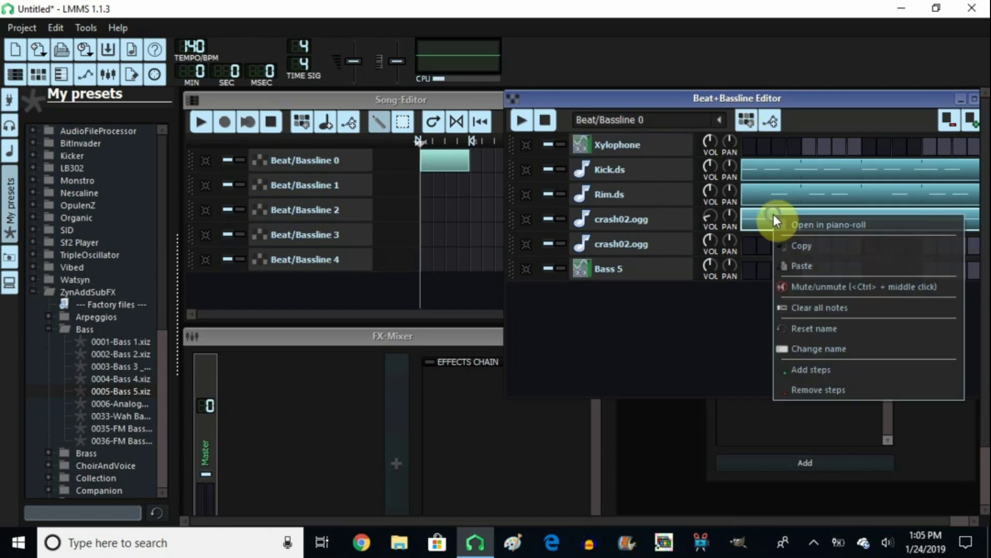
{"action": "left_click", "coordinate": [801, 303]}
Paste the crash pattern into Beat/Bassline 3's first and Beat/Bassline 4's second crash02.ogg rows
{"action": "left_click", "coordinate": [722, 120]}
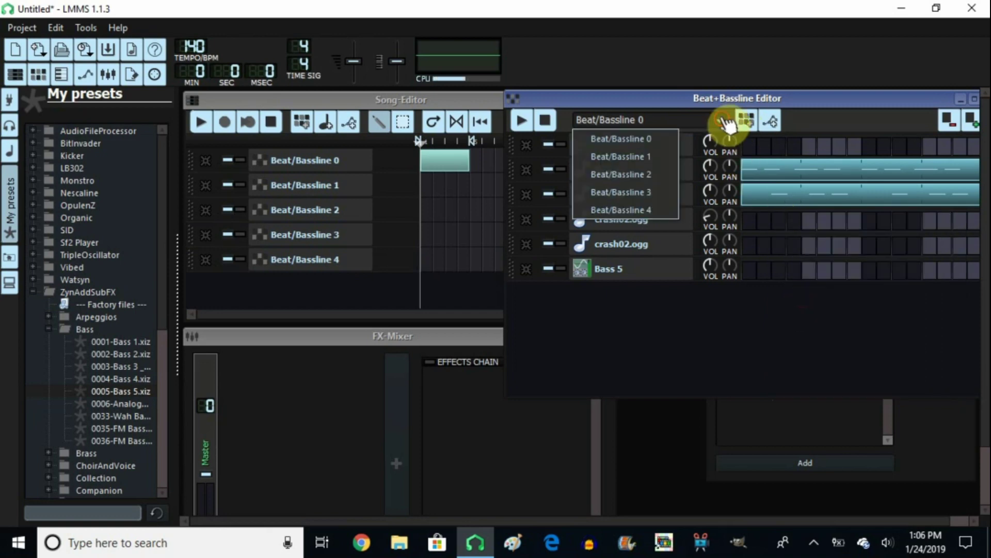
{"action": "left_click", "coordinate": [662, 192]}
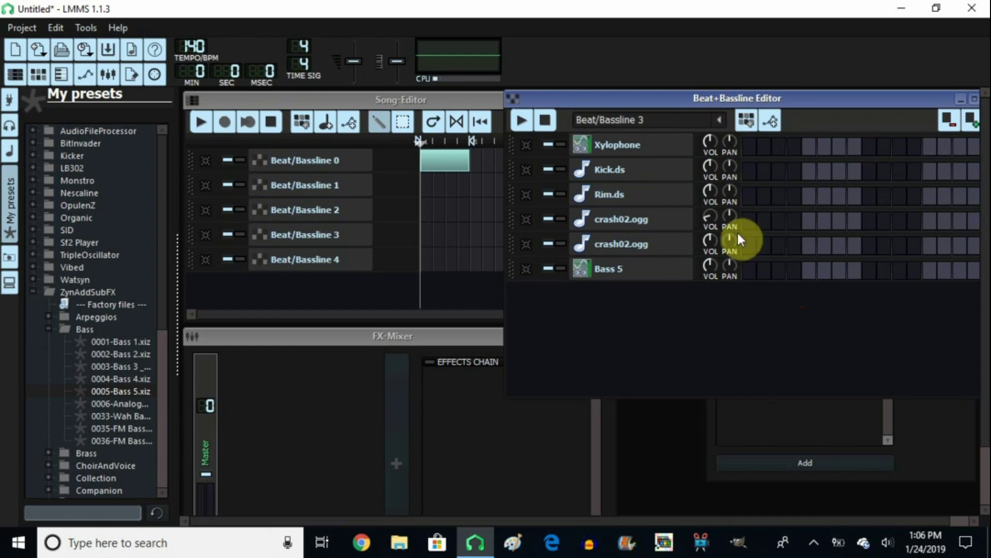
{"action": "right_click", "coordinate": [751, 226]}
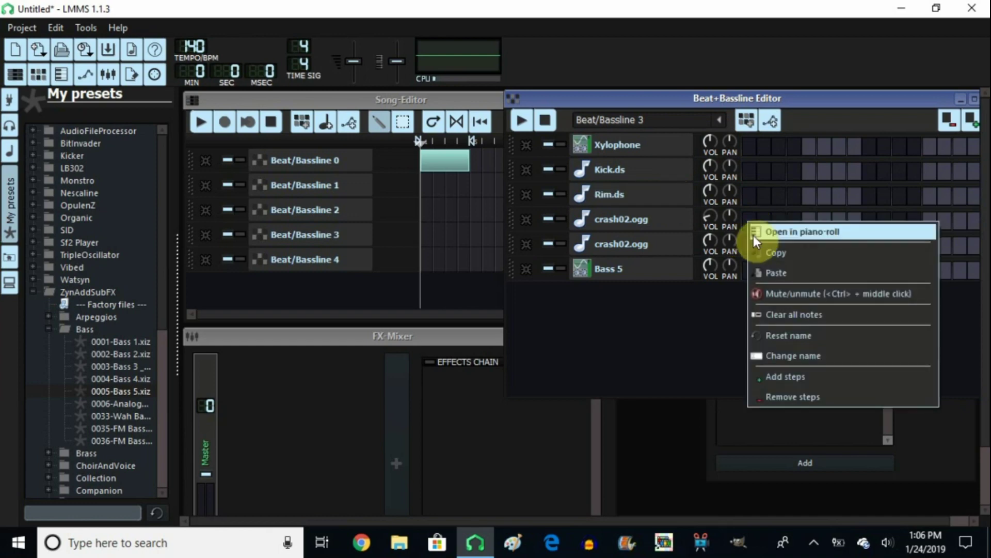
{"action": "left_click", "coordinate": [766, 279]}
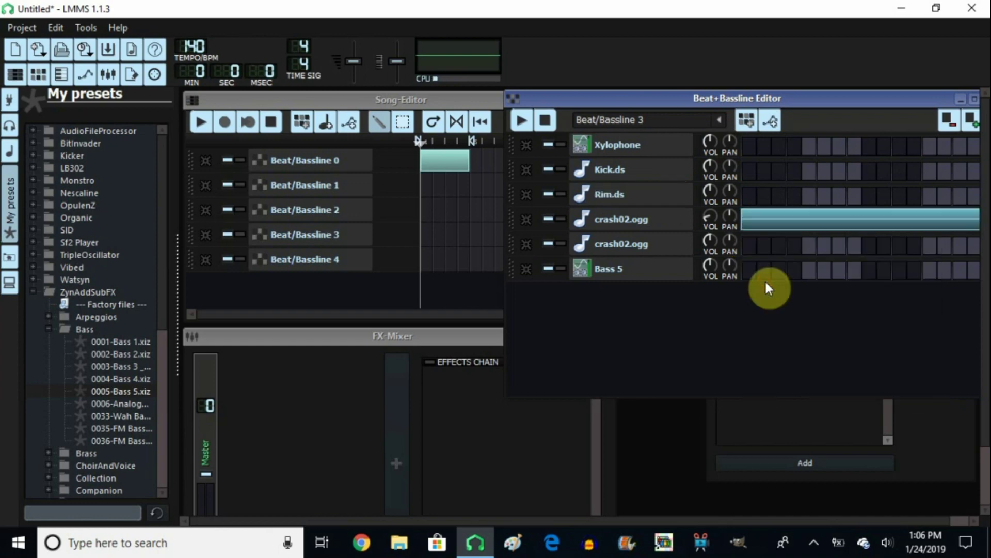
{"action": "left_click", "coordinate": [722, 121]}
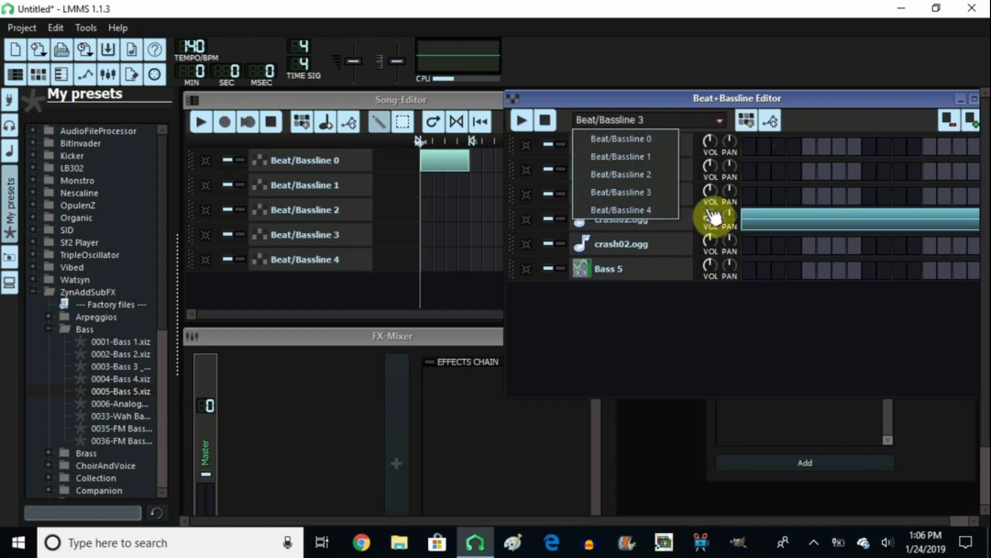
{"action": "left_click", "coordinate": [668, 213]}
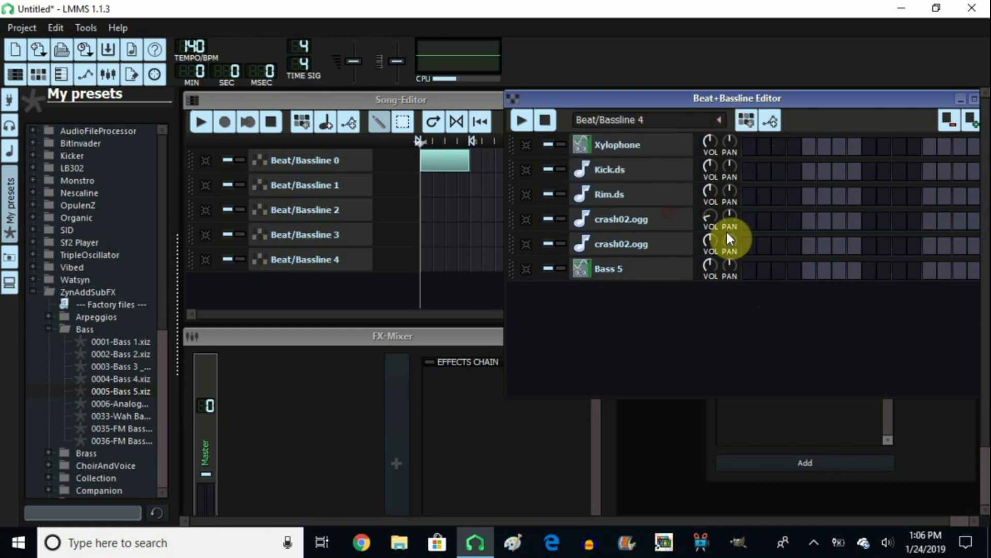
{"action": "right_click", "coordinate": [754, 248]}
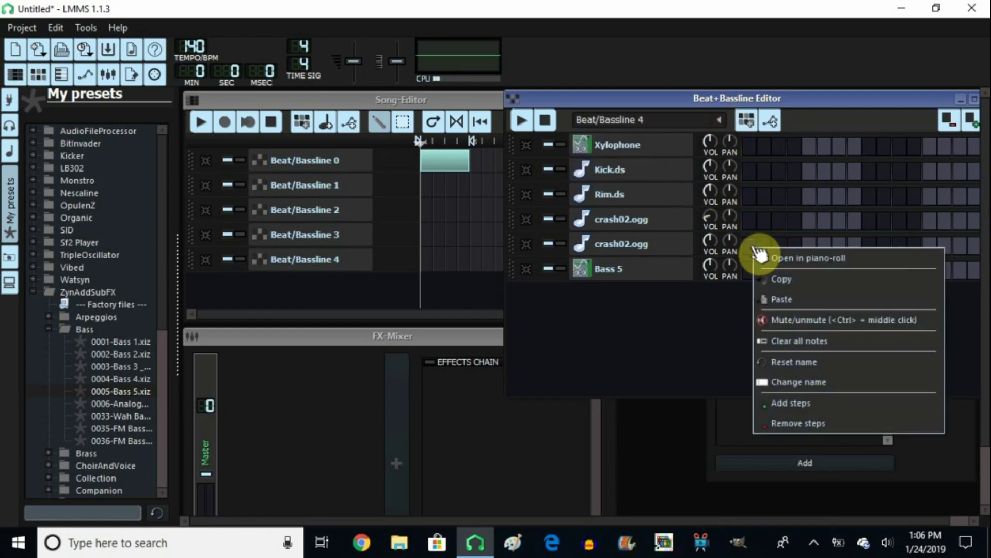
{"action": "left_click", "coordinate": [777, 298]}
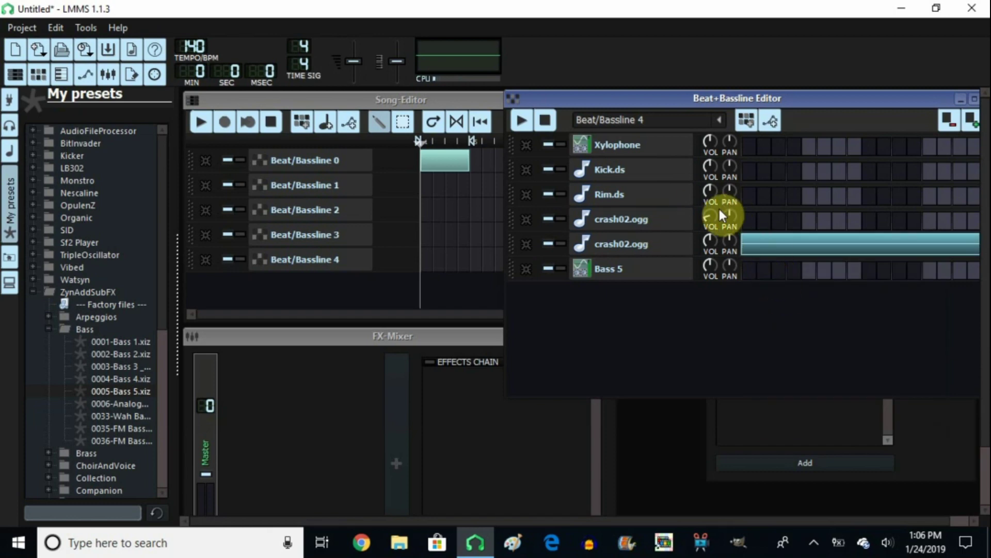
Enable Reverse in the second crash02.ogg AudioFileProcessor, audition it, and close the window
{"action": "left_click", "coordinate": [634, 252]}
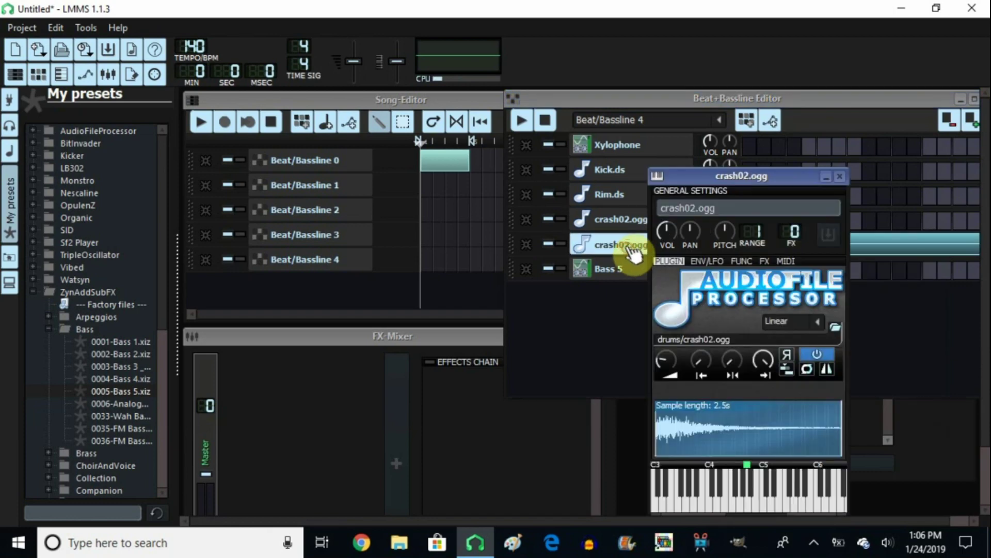
{"action": "left_click", "coordinate": [790, 357]}
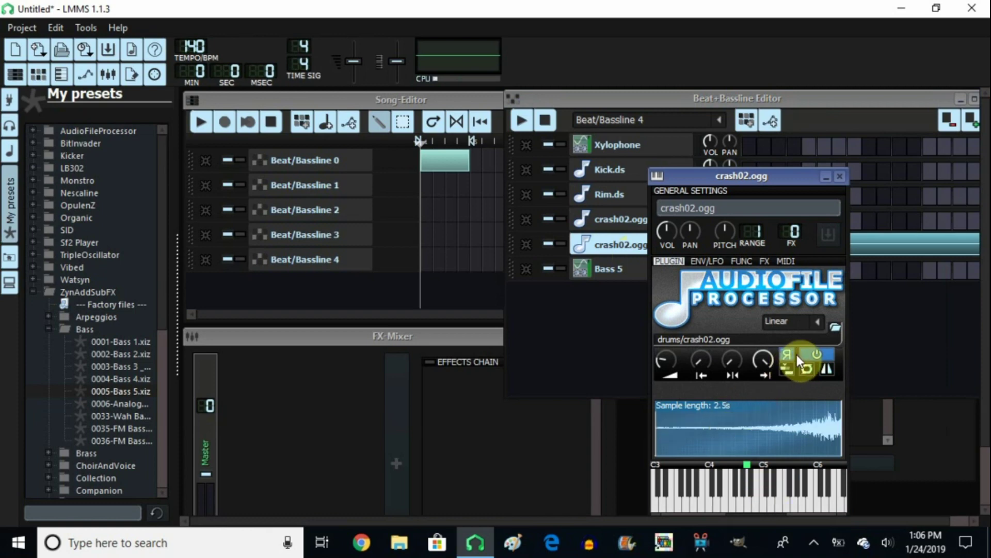
{"action": "left_click", "coordinate": [746, 480]}
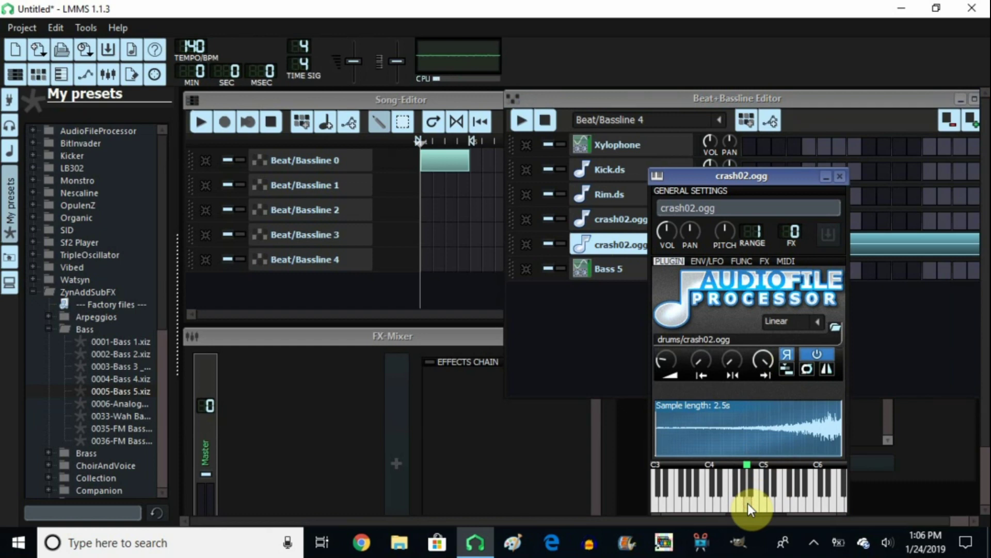
{"action": "left_click", "coordinate": [840, 177]}
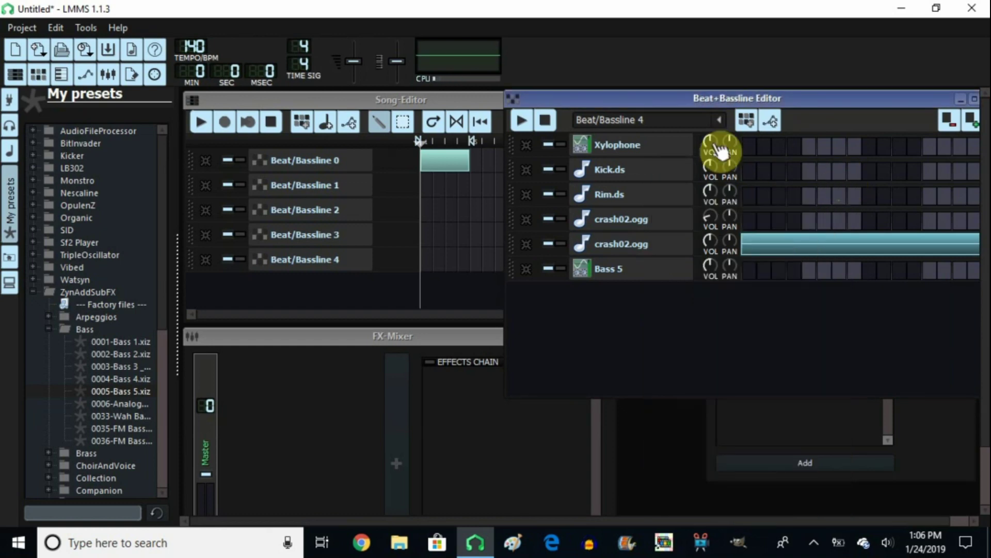
{"action": "left_click", "coordinate": [397, 93]}
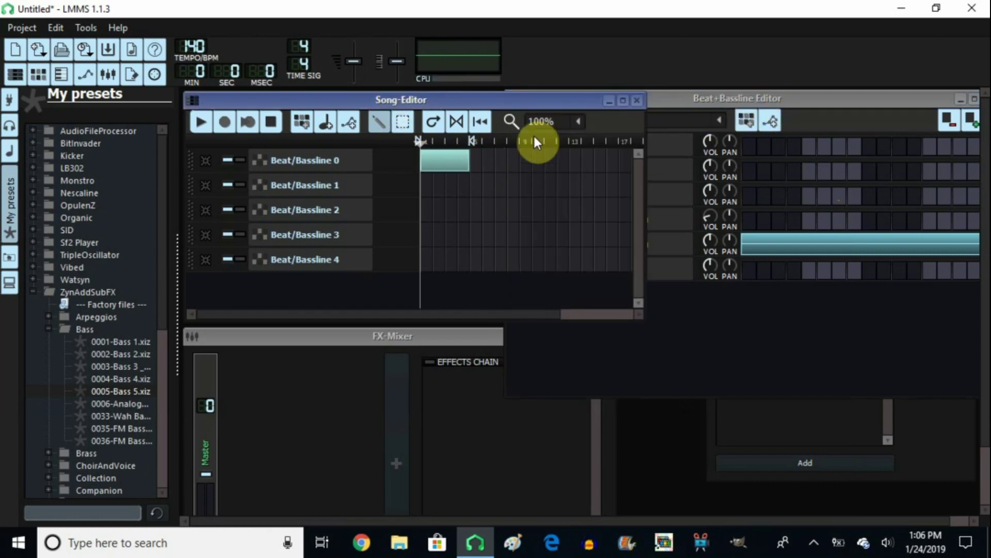
Reselect Beat/Bassline 0 in the beat editor, then rename its Song-Editor track to DRUMS
{"action": "left_click", "coordinate": [715, 98]}
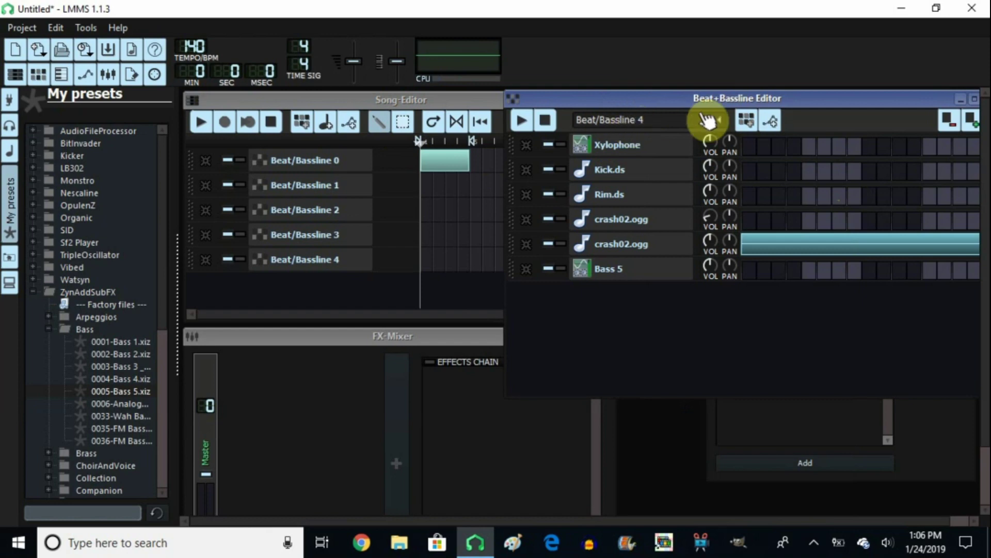
{"action": "left_click", "coordinate": [719, 121]}
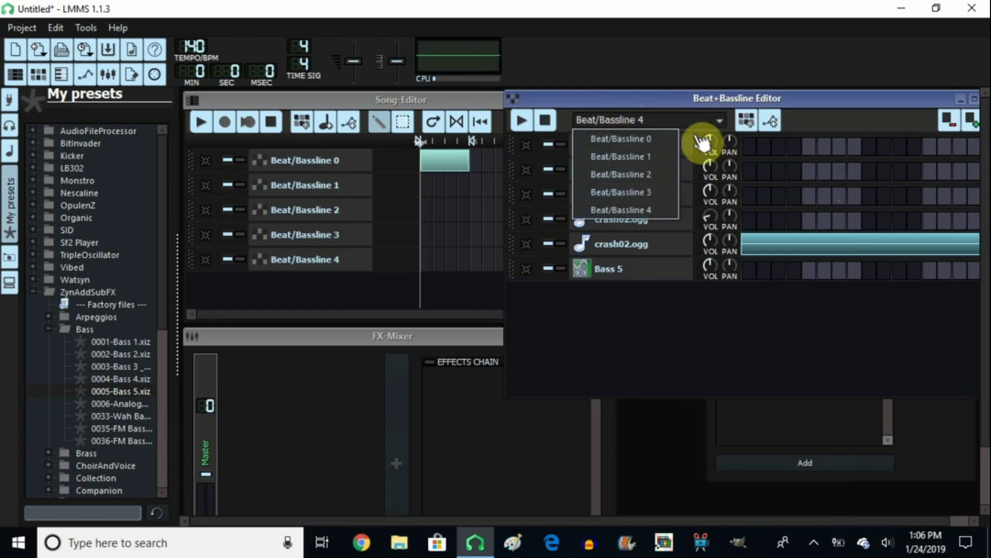
{"action": "left_click", "coordinate": [669, 140]}
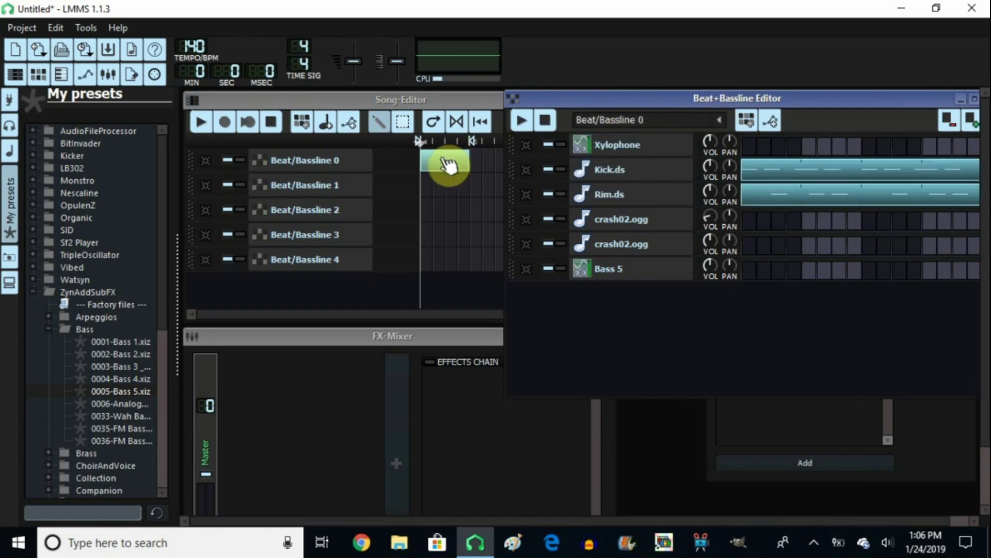
{"action": "left_click", "coordinate": [466, 100]}
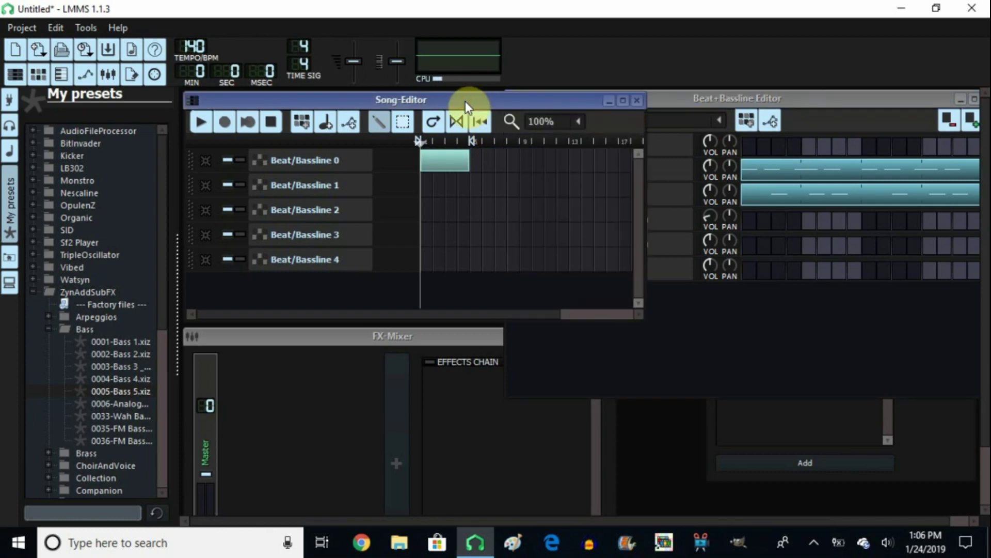
{"action": "double_click", "coordinate": [313, 161]}
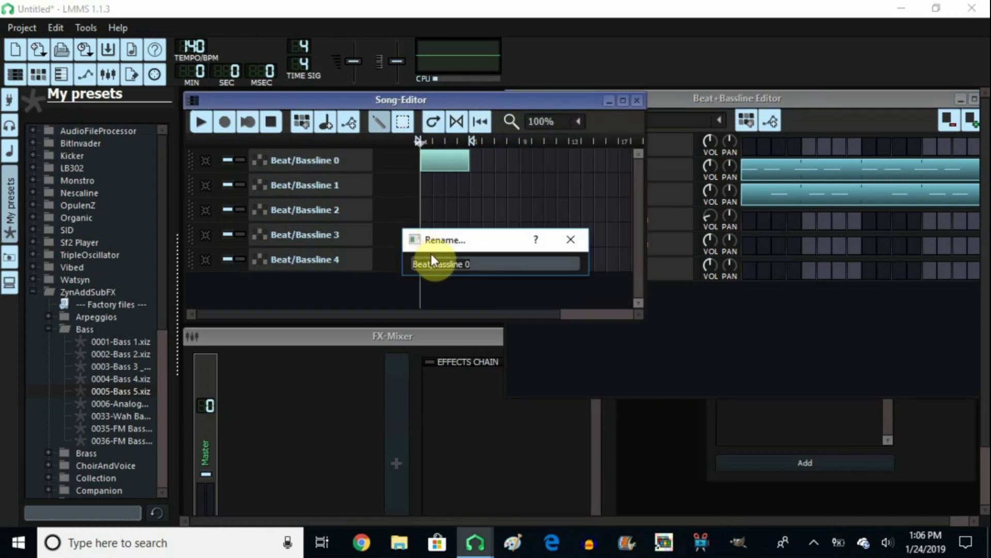
{"action": "key", "text": "BackSpace"}
{"action": "type", "text": "DRUMS"}
{"action": "key", "text": "Return"}
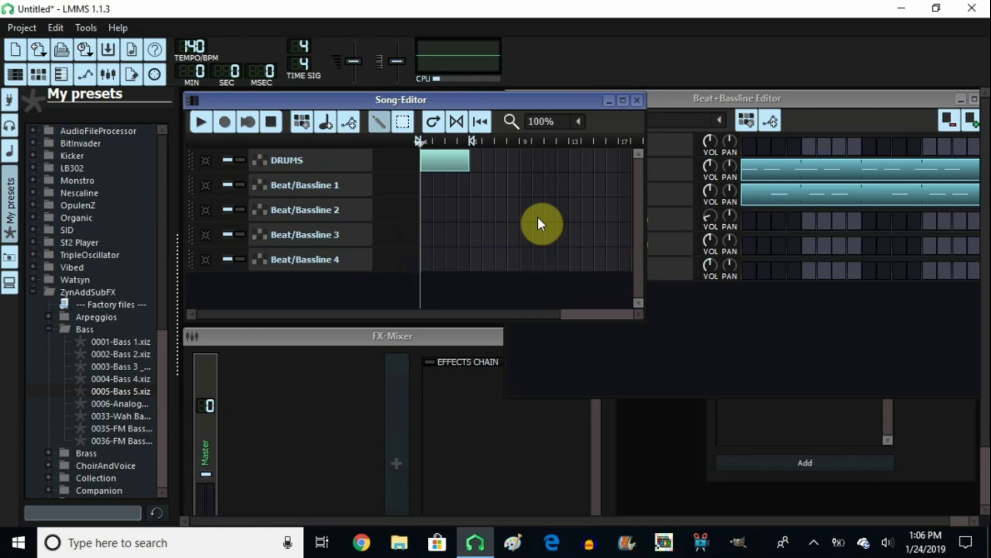
Label the first song pattern block DRUMS
{"action": "right_click", "coordinate": [442, 166]}
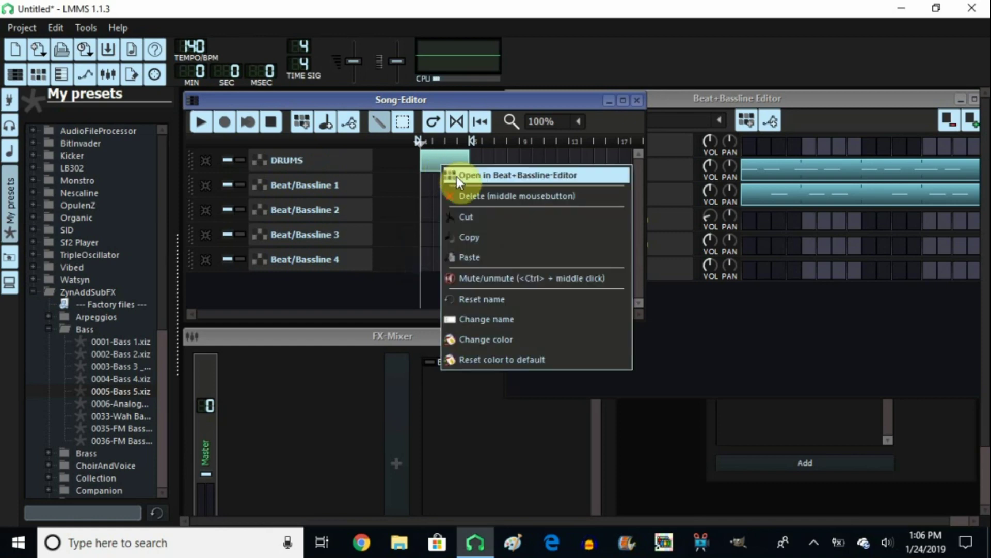
{"action": "left_click", "coordinate": [485, 317]}
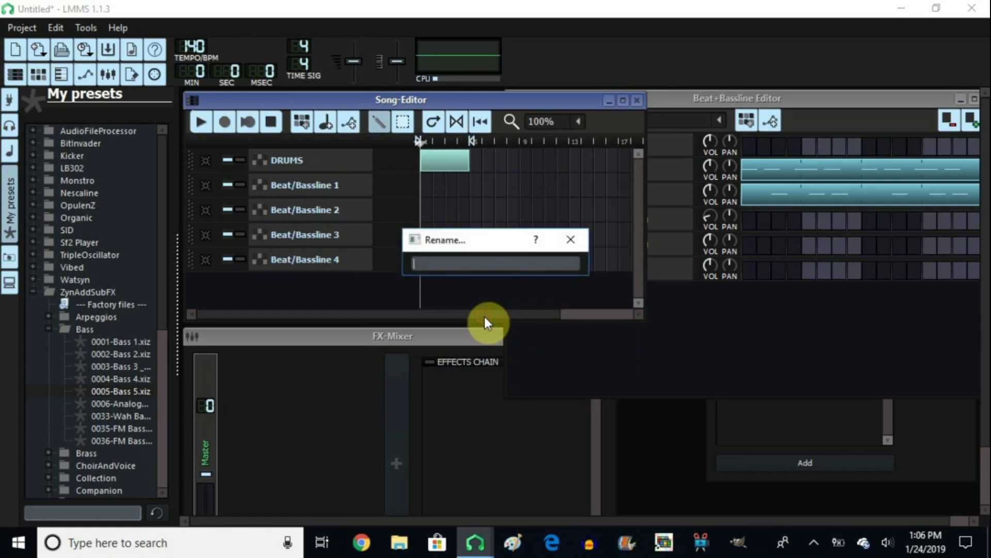
{"action": "type", "text": "DRUMS"}
{"action": "key", "text": "Return"}
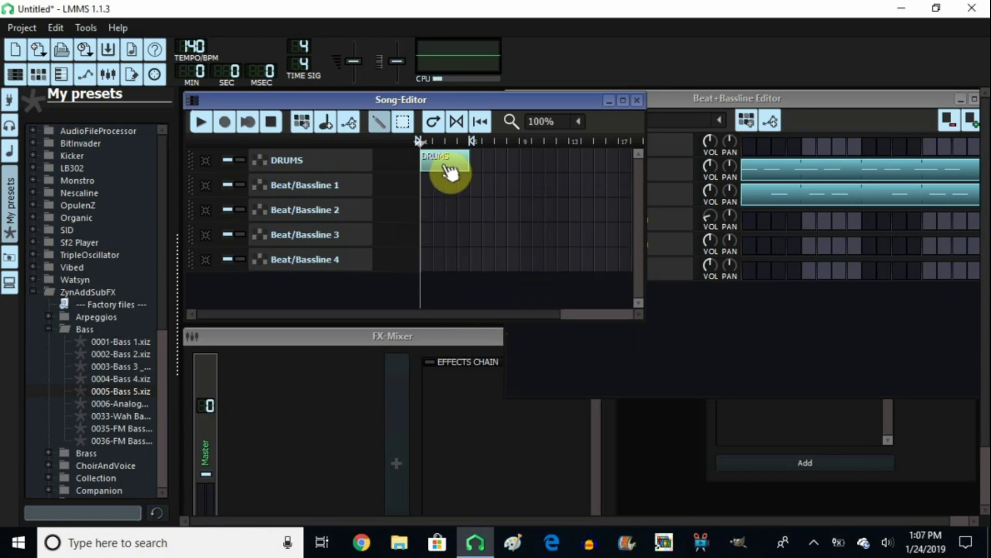
Colour the DRUMS block navy blue
{"action": "right_click", "coordinate": [444, 163]}
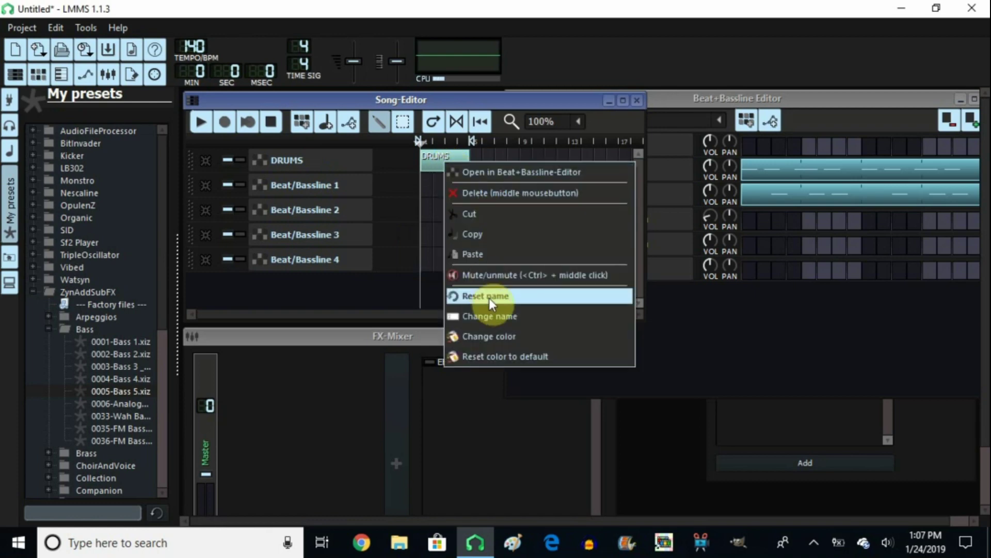
{"action": "right_click", "coordinate": [436, 160]}
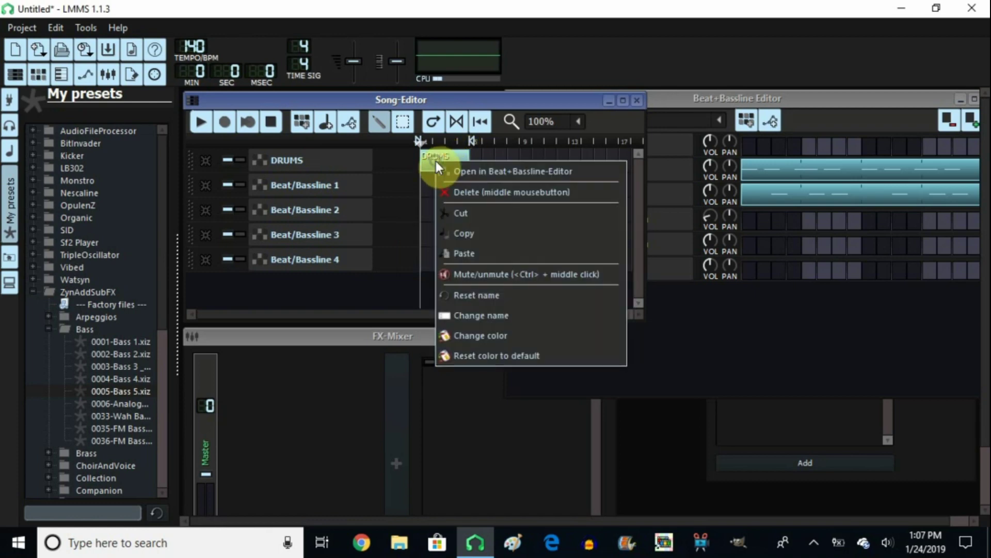
{"action": "left_click", "coordinate": [491, 333]}
{"action": "left_click", "coordinate": [314, 169]}
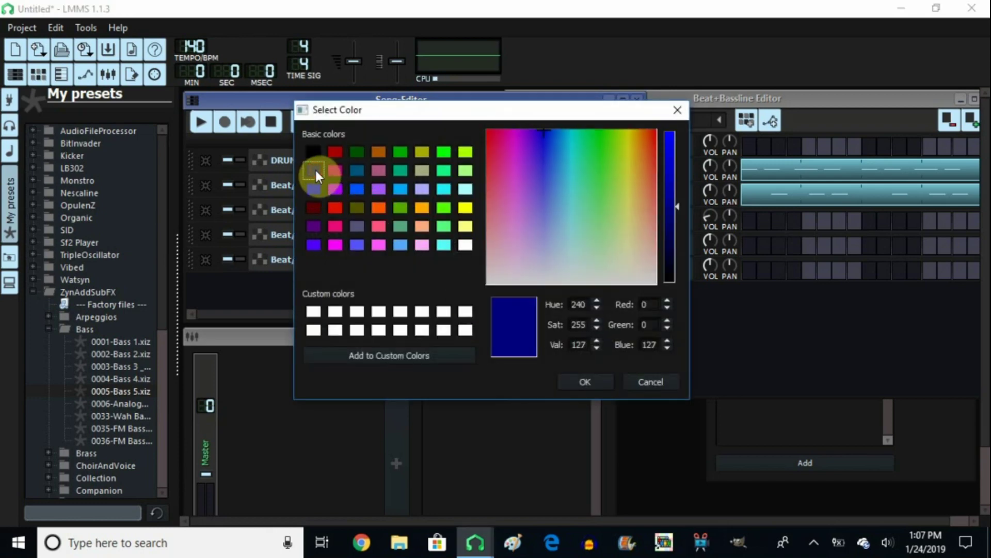
{"action": "left_click", "coordinate": [580, 383]}
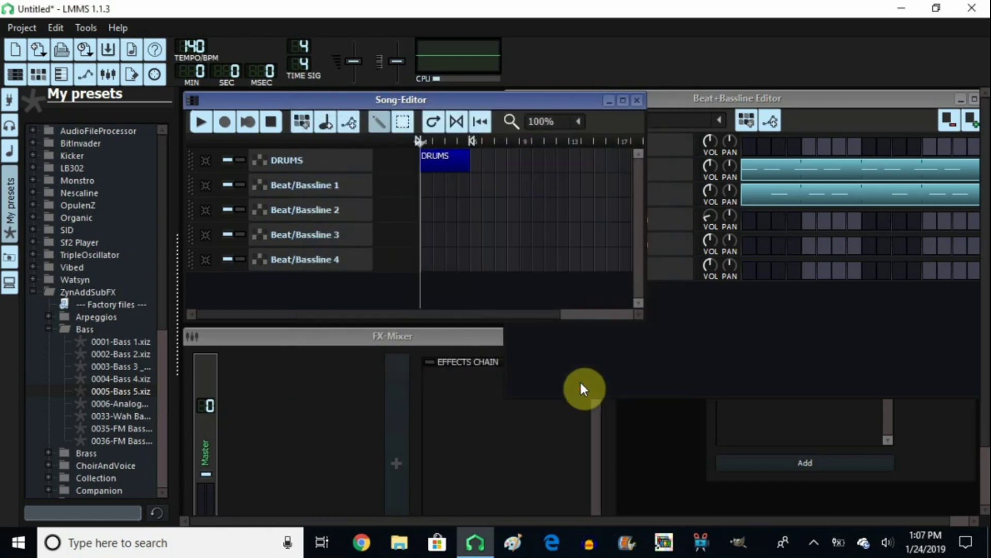
Show Beat/Bassline 2 in the beat editor and add its block at bar 1
{"action": "left_click", "coordinate": [718, 122]}
{"action": "left_click", "coordinate": [653, 156]}
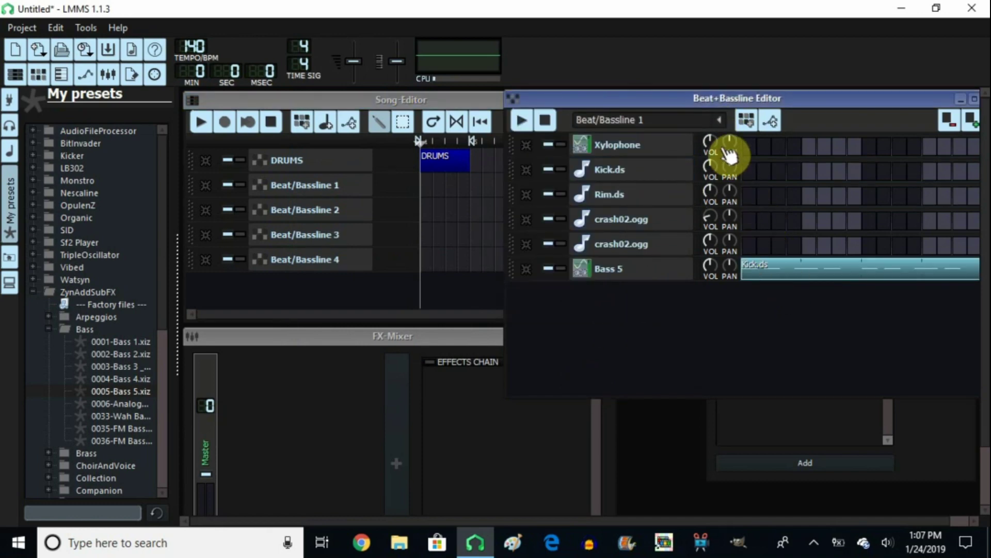
{"action": "left_click", "coordinate": [719, 121]}
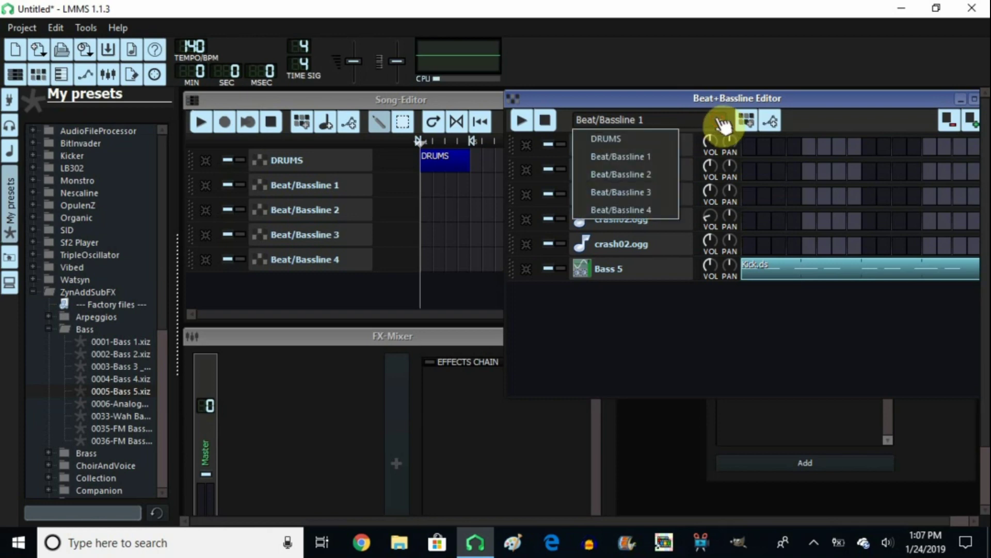
{"action": "left_click", "coordinate": [657, 169]}
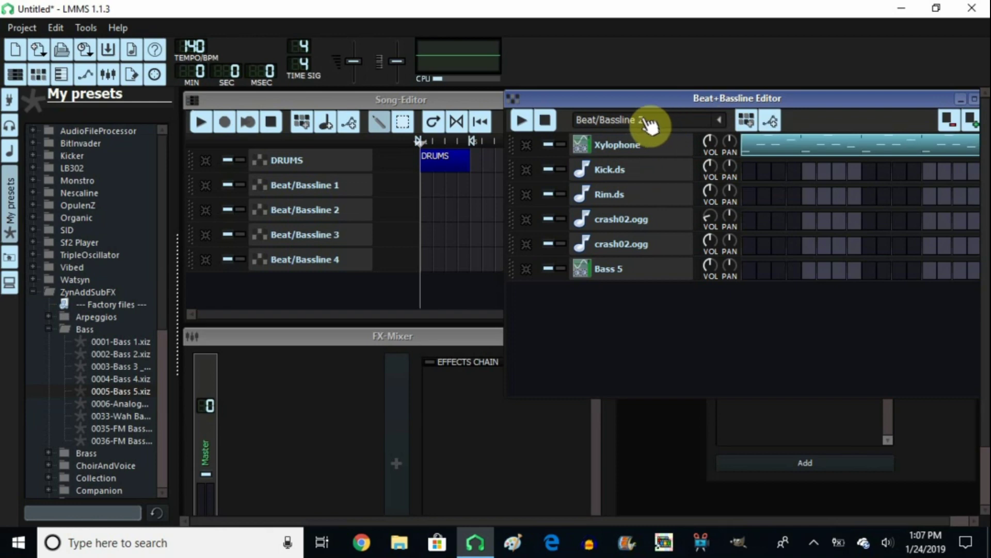
{"action": "left_click", "coordinate": [430, 213]}
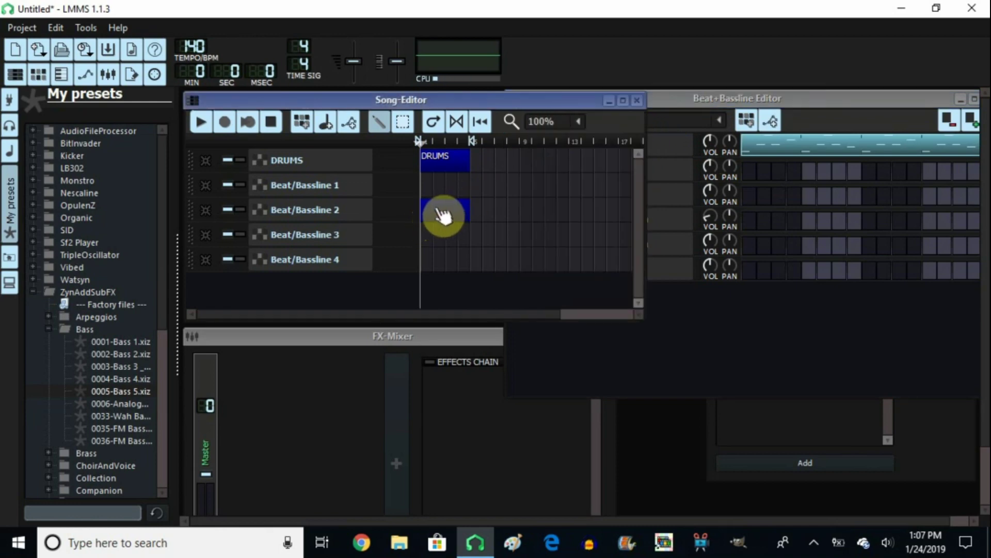
Rename the Beat/Bassline 2 track and its block to MELODY
{"action": "double_click", "coordinate": [331, 211]}
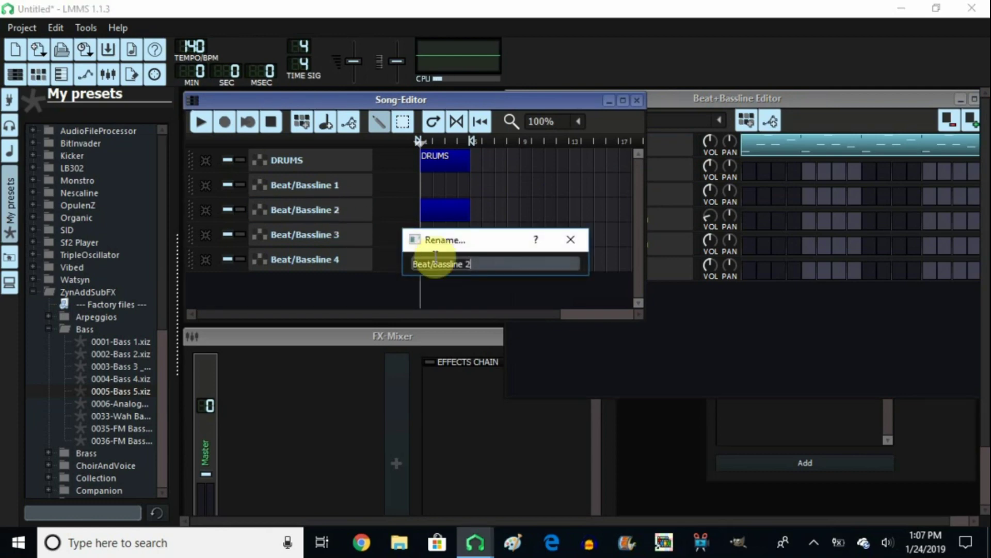
{"action": "type", "text": "MELODY"}
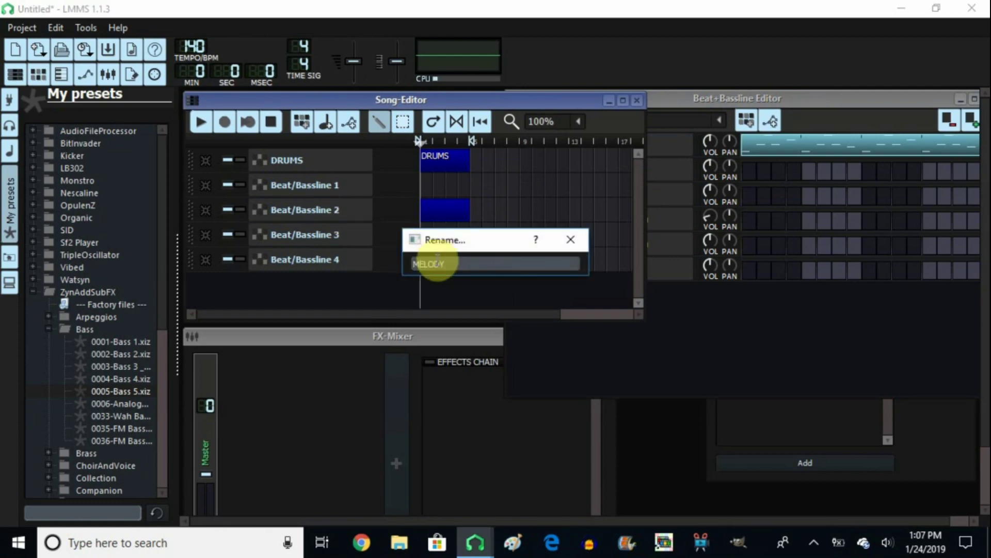
{"action": "key", "text": "Return"}
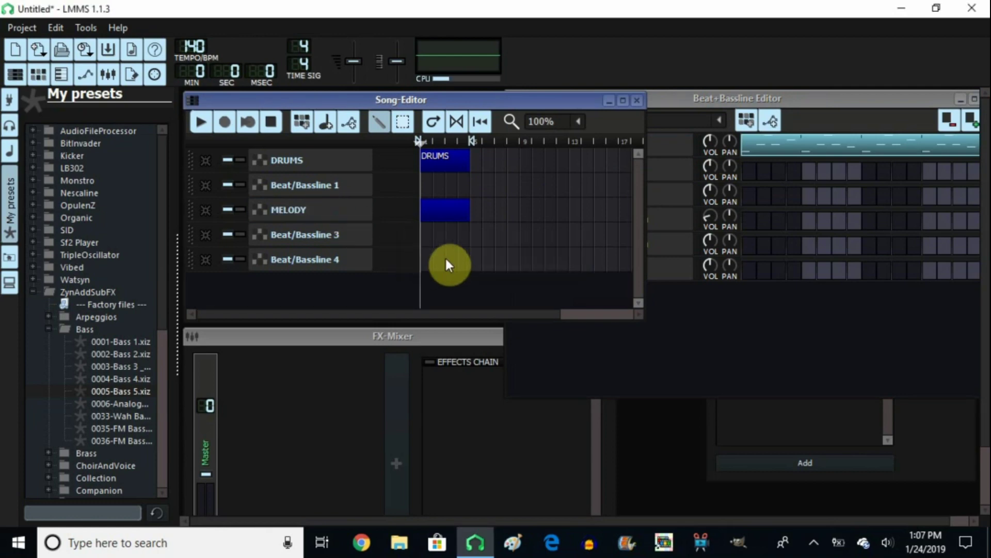
{"action": "right_click", "coordinate": [447, 211]}
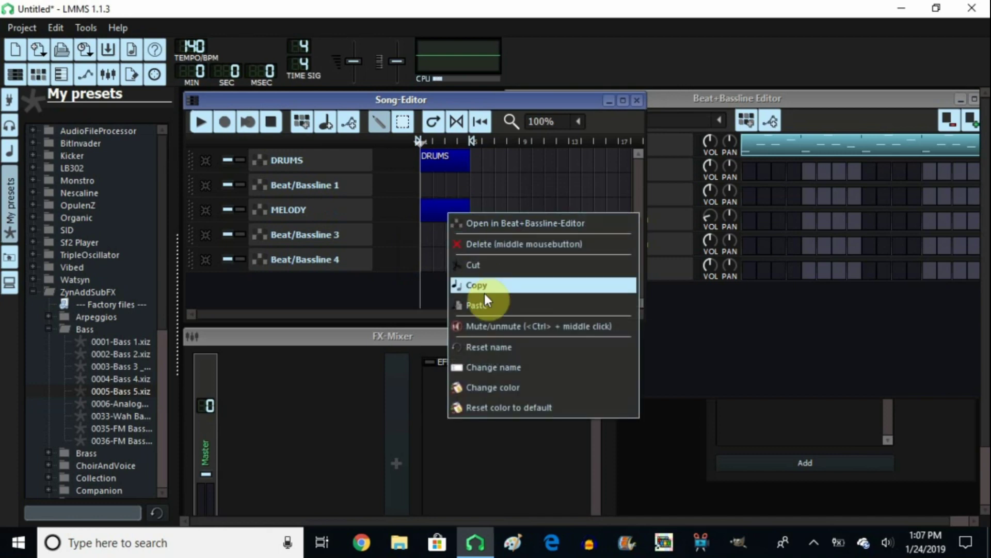
{"action": "left_click", "coordinate": [479, 370]}
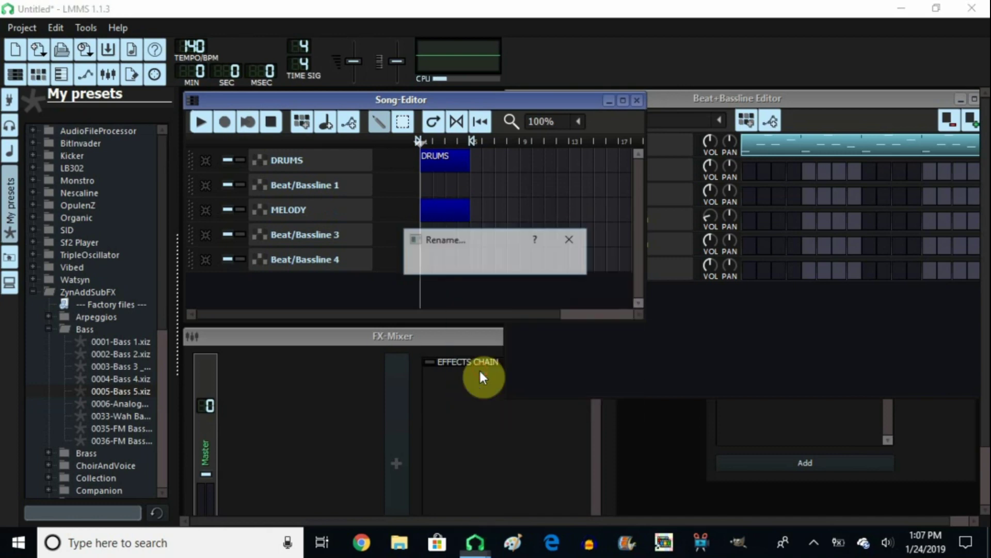
{"action": "type", "text": "MELODY"}
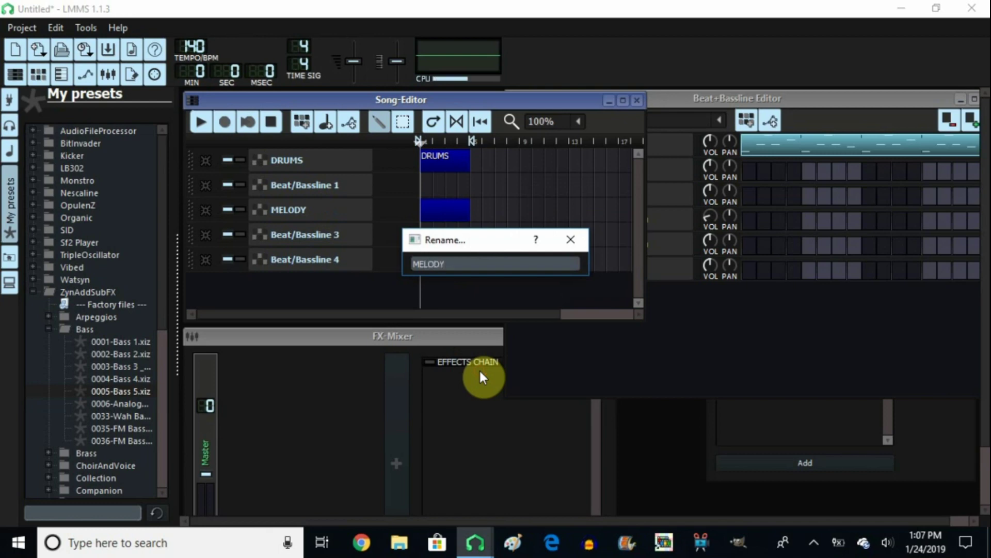
{"action": "key", "text": "Return"}
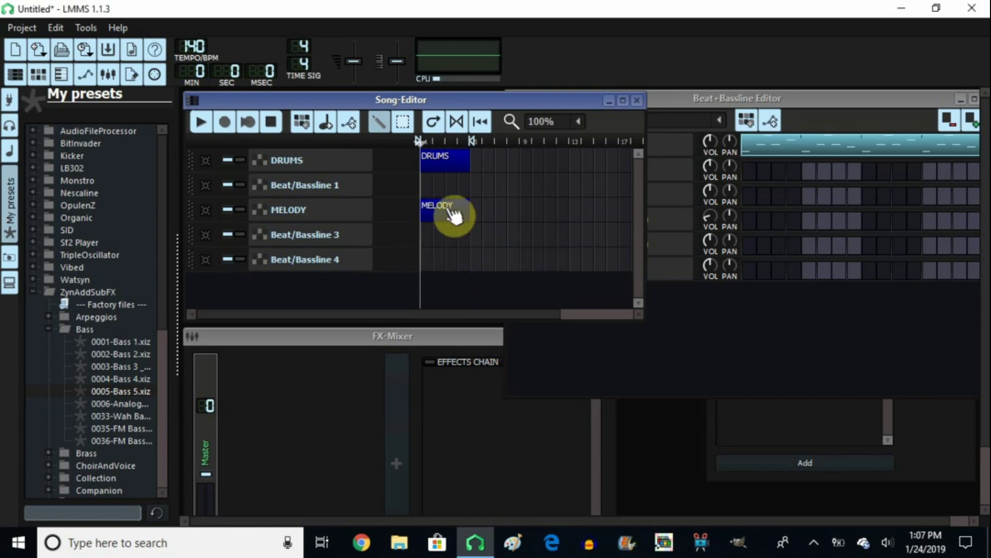
Give the MELODY block the red colour swatch via Change color
{"action": "left_click", "coordinate": [447, 205]}
{"action": "right_click", "coordinate": [449, 207]}
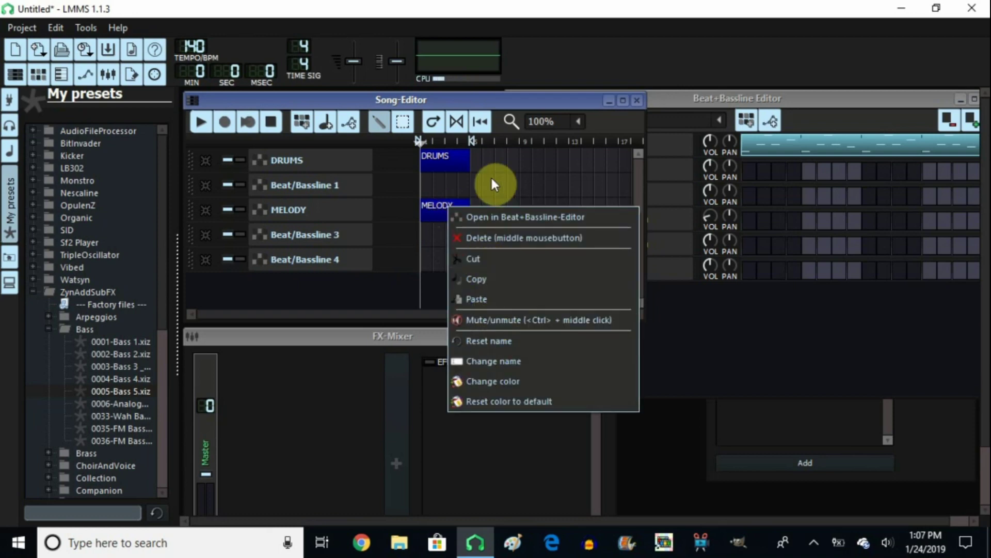
{"action": "right_click", "coordinate": [427, 209]}
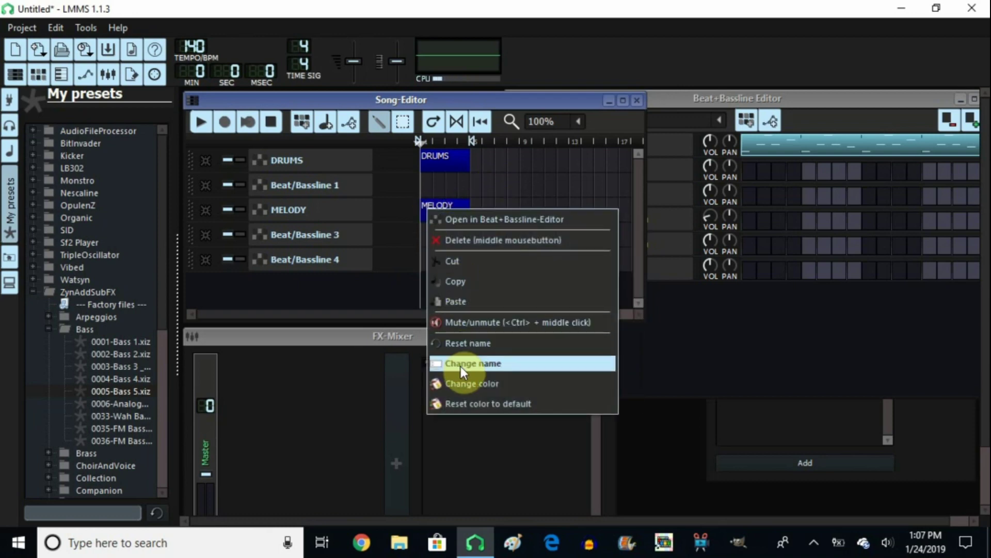
{"action": "left_click", "coordinate": [461, 383]}
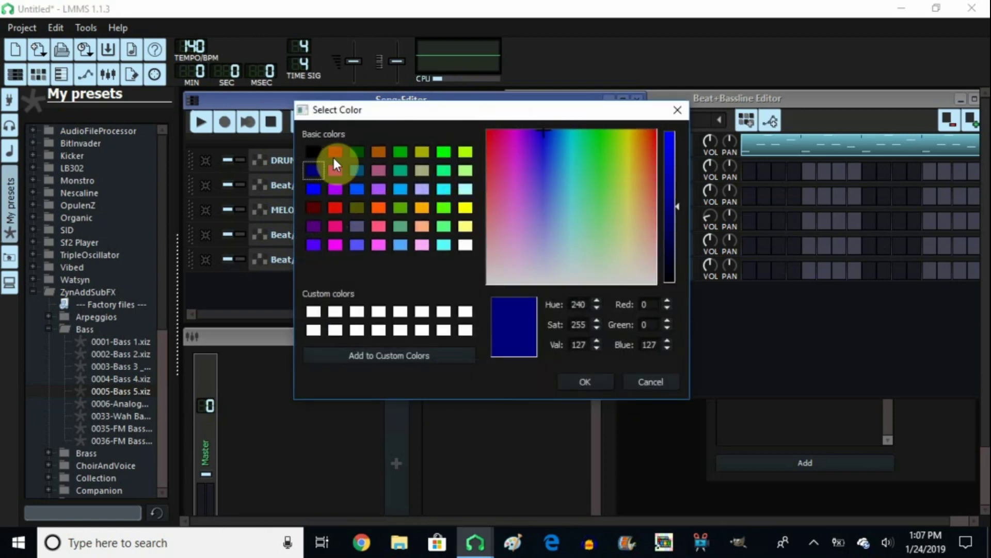
{"action": "left_click", "coordinate": [335, 207]}
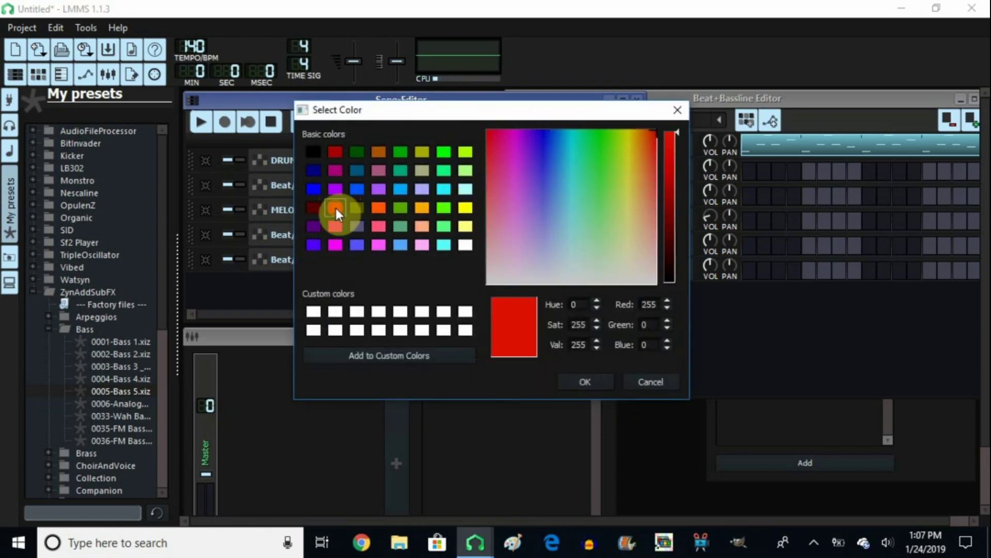
{"action": "left_click", "coordinate": [586, 382]}
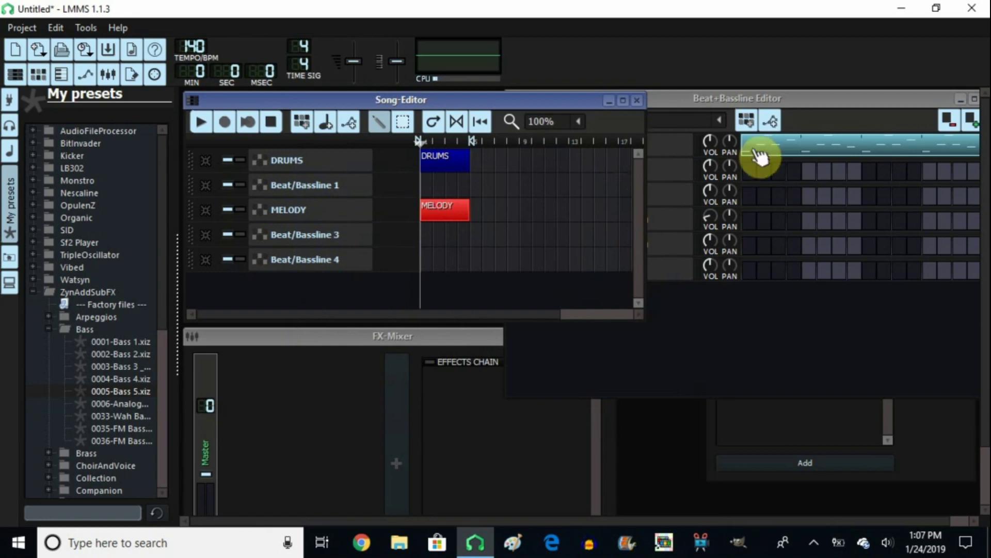
Select the Beat/Bassline 1 pattern and rename its song track to BASS
{"action": "left_click", "coordinate": [723, 121]}
{"action": "left_click", "coordinate": [647, 158]}
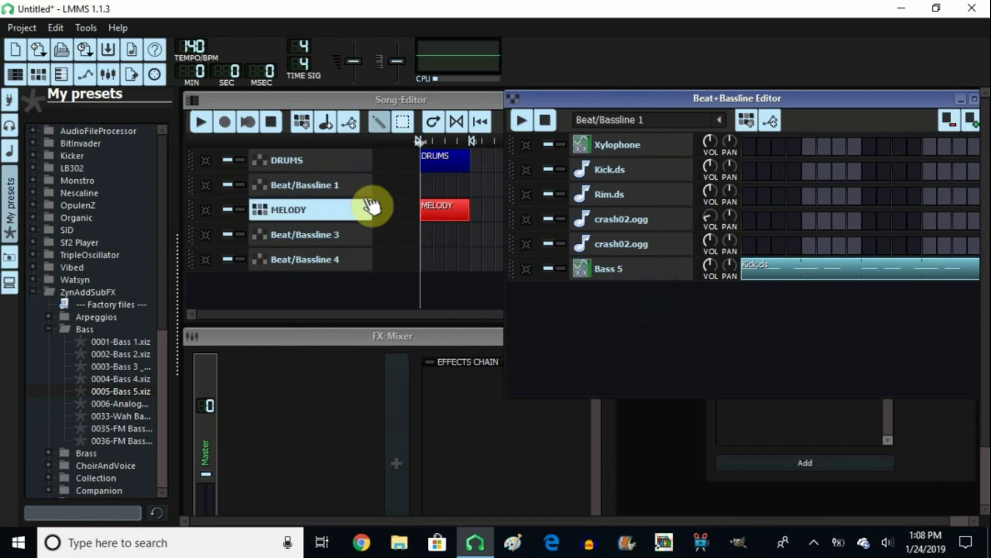
{"action": "double_click", "coordinate": [329, 188]}
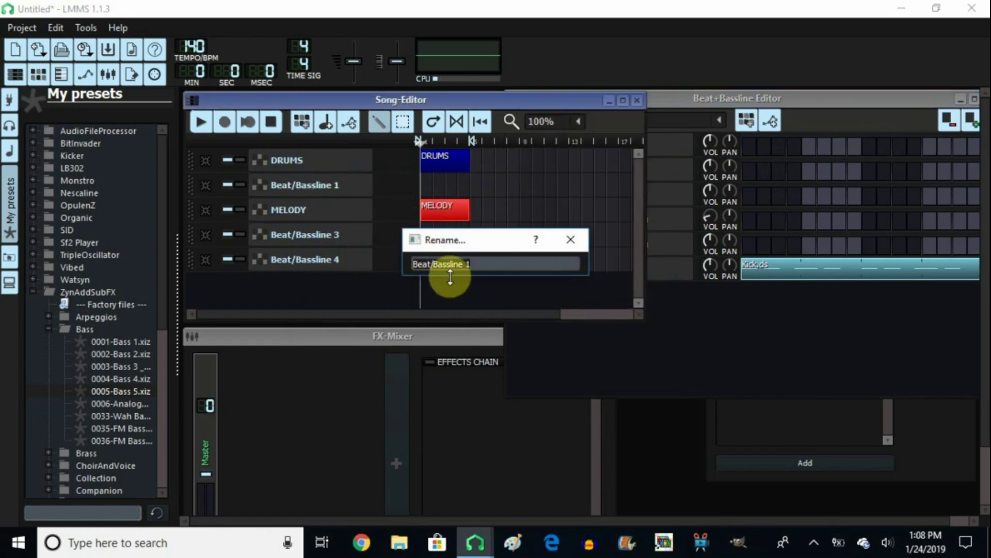
{"action": "key", "text": "BackSpace"}
{"action": "type", "text": "BASS"}
{"action": "key", "text": "Return"}
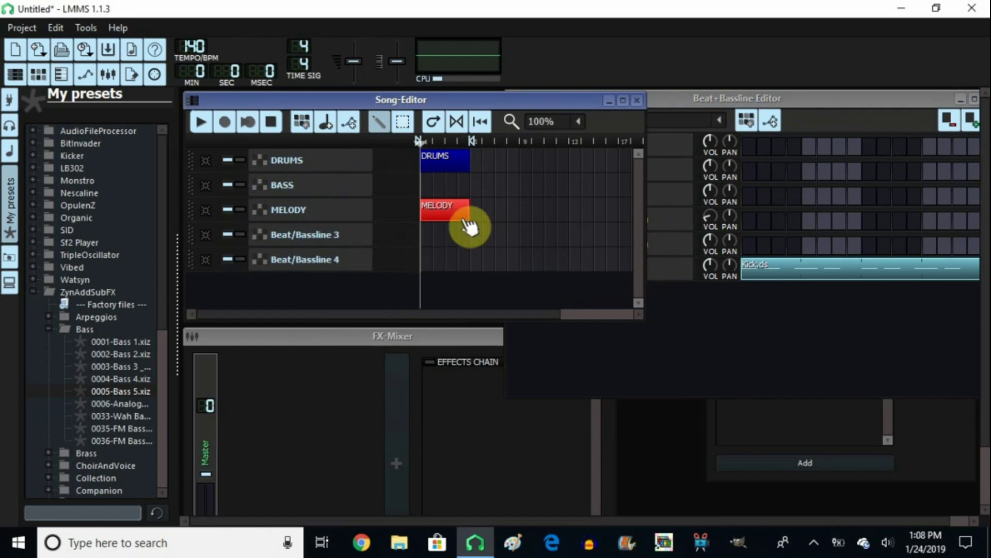
Add a block at bar 1 of the BASS track and label it BASS
{"action": "left_click", "coordinate": [428, 184]}
{"action": "right_click", "coordinate": [428, 185]}
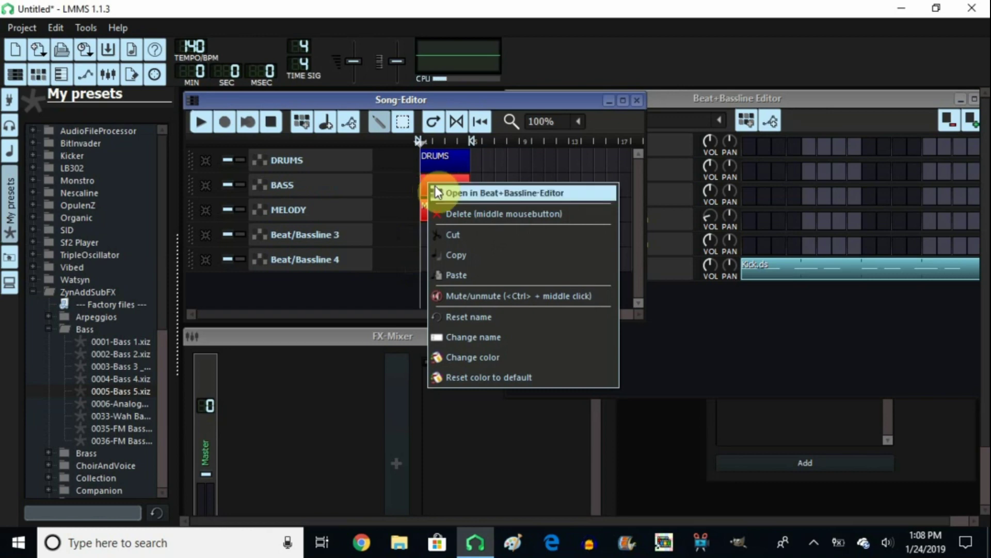
{"action": "left_click", "coordinate": [476, 342]}
{"action": "type", "text": "BASS"}
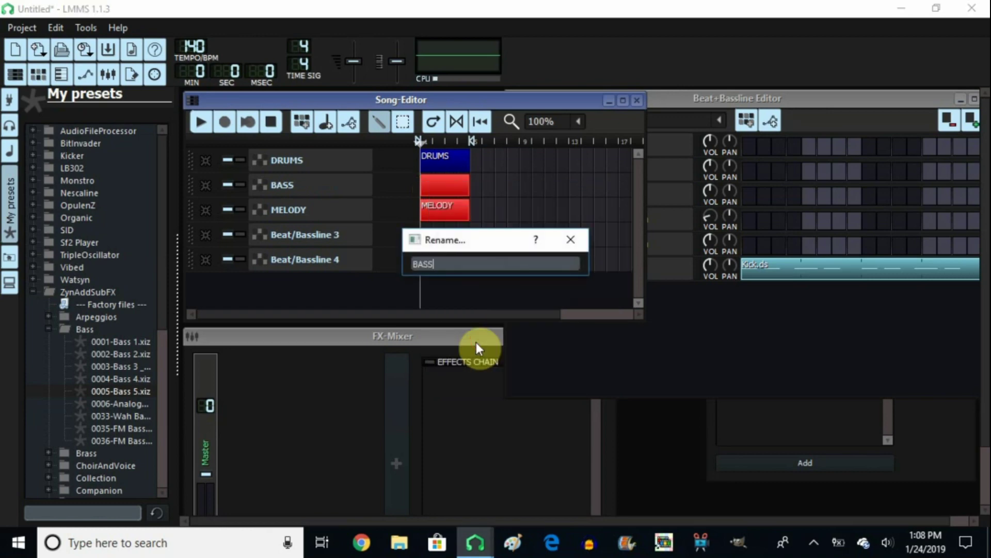
{"action": "key", "text": "Return"}
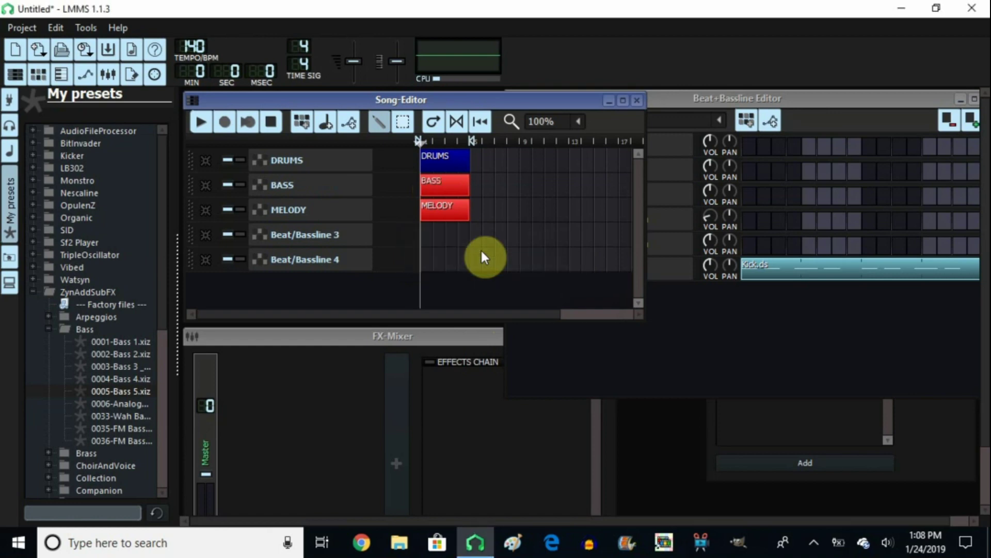
Colour the BASS block purple
{"action": "right_click", "coordinate": [452, 185]}
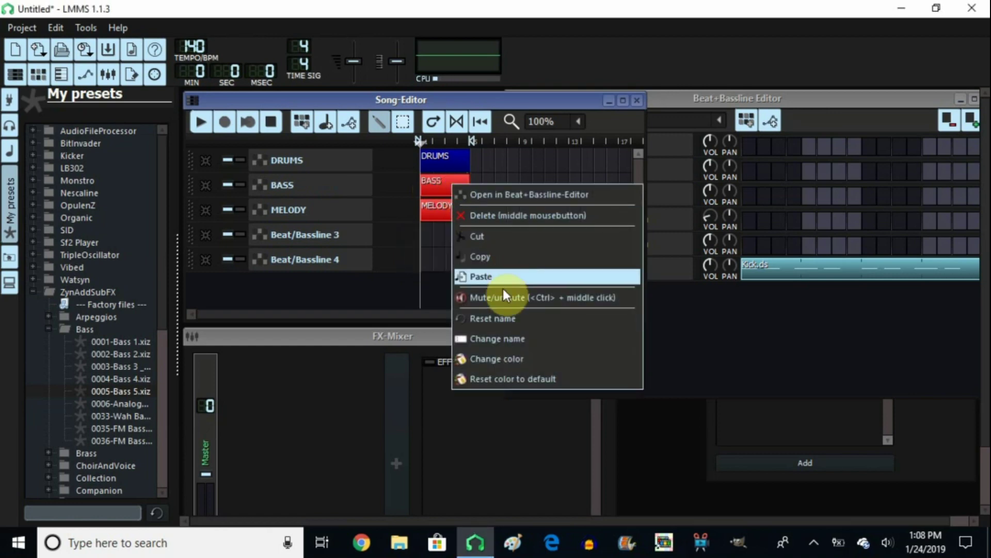
{"action": "left_click", "coordinate": [509, 354]}
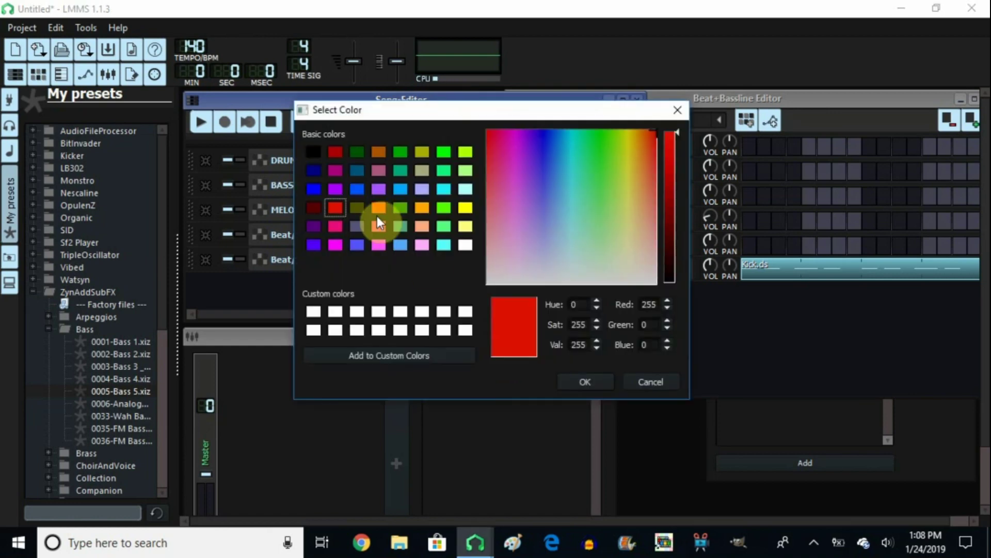
{"action": "left_click", "coordinate": [314, 245]}
{"action": "left_click", "coordinate": [593, 381]}
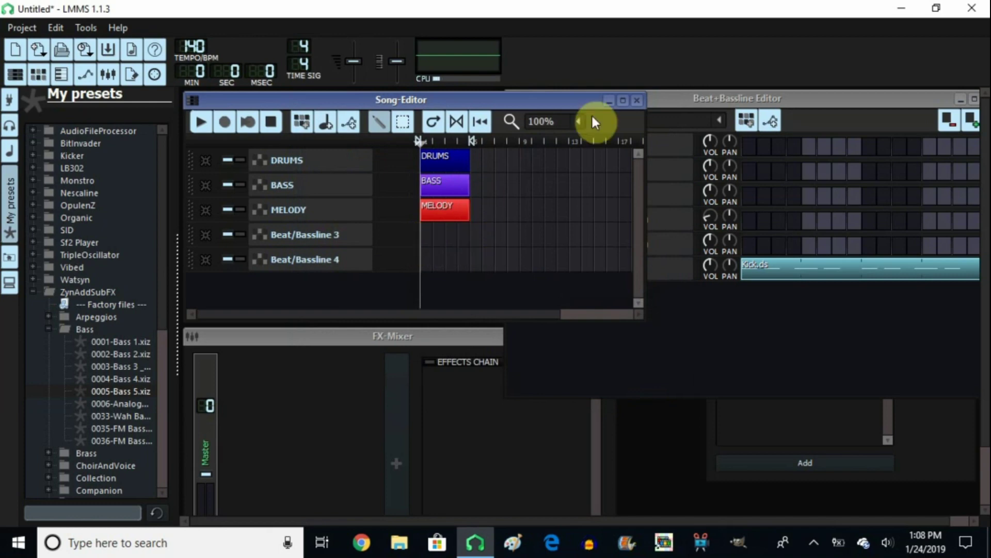
{"action": "left_click", "coordinate": [725, 124]}
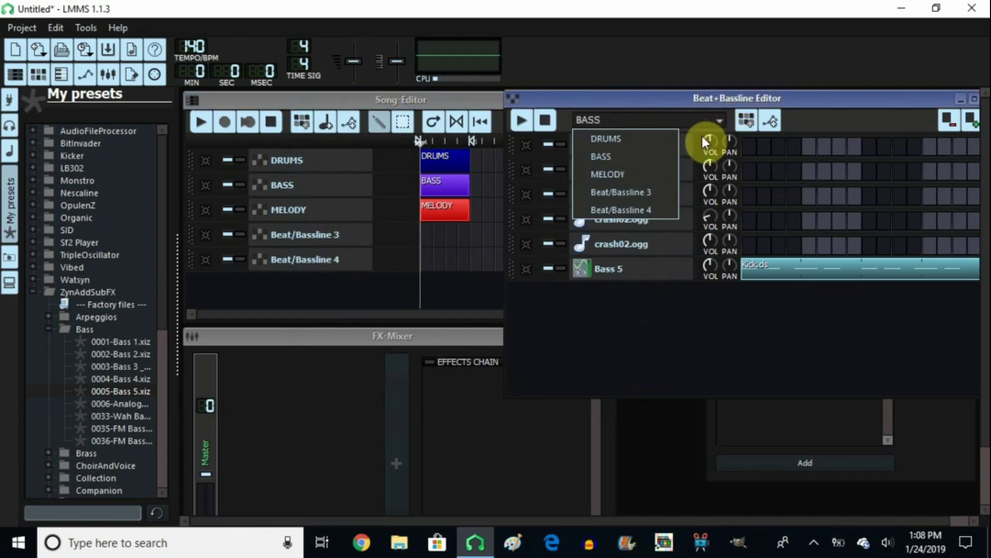
Rename the Beat/Bassline 3 track to CRASH and add a block at bar 1
{"action": "left_click", "coordinate": [643, 199]}
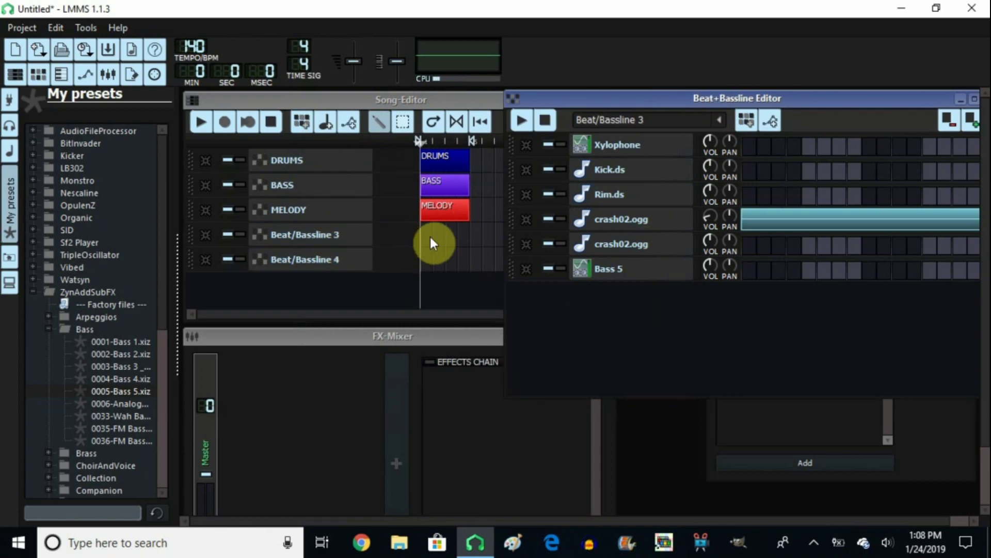
{"action": "left_click", "coordinate": [320, 236]}
{"action": "double_click", "coordinate": [320, 236]}
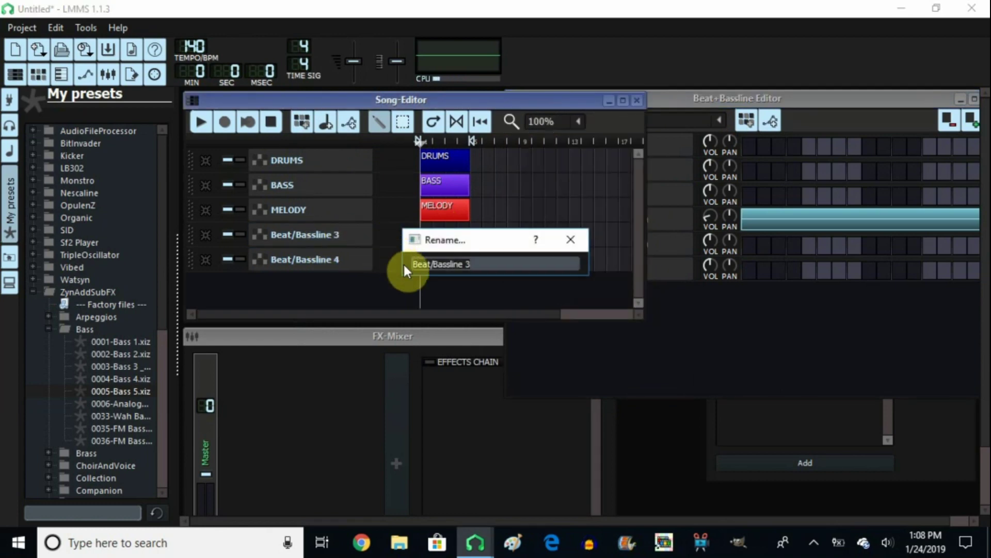
{"action": "type", "text": "CRASH"}
{"action": "key", "text": "Return"}
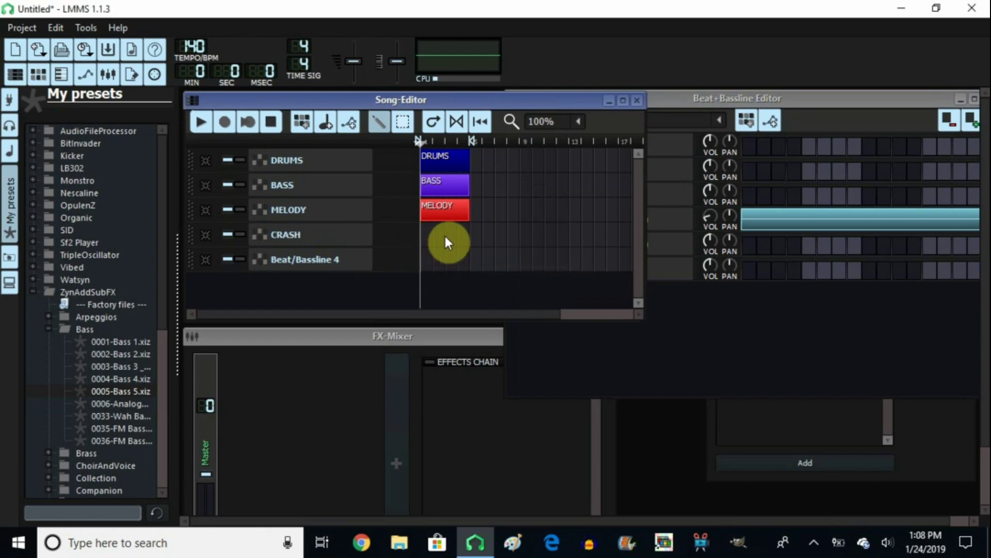
{"action": "left_click", "coordinate": [427, 238]}
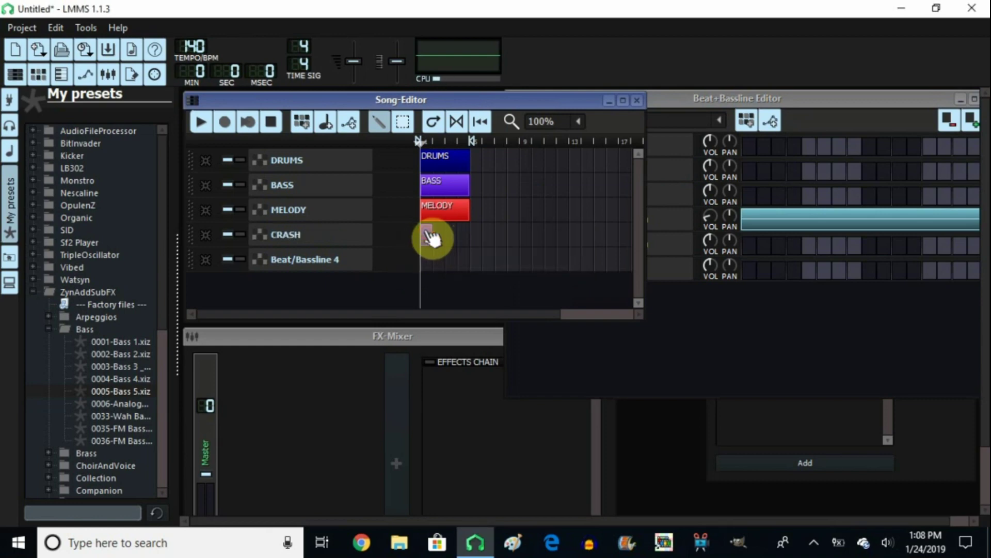
Rename the Beat/Bassline 4 track to CRASH REV
{"action": "double_click", "coordinate": [317, 258]}
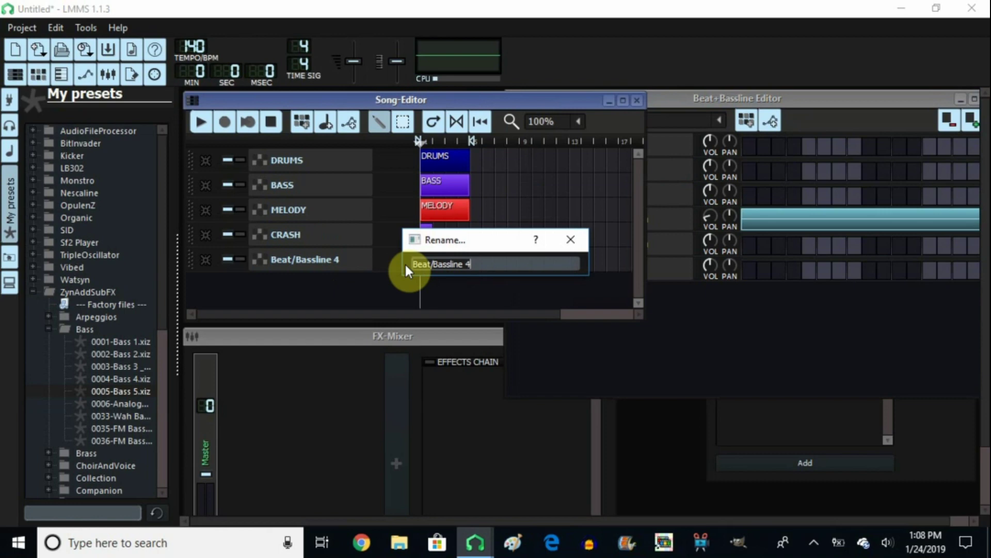
{"action": "type", "text": "CRASH REV"}
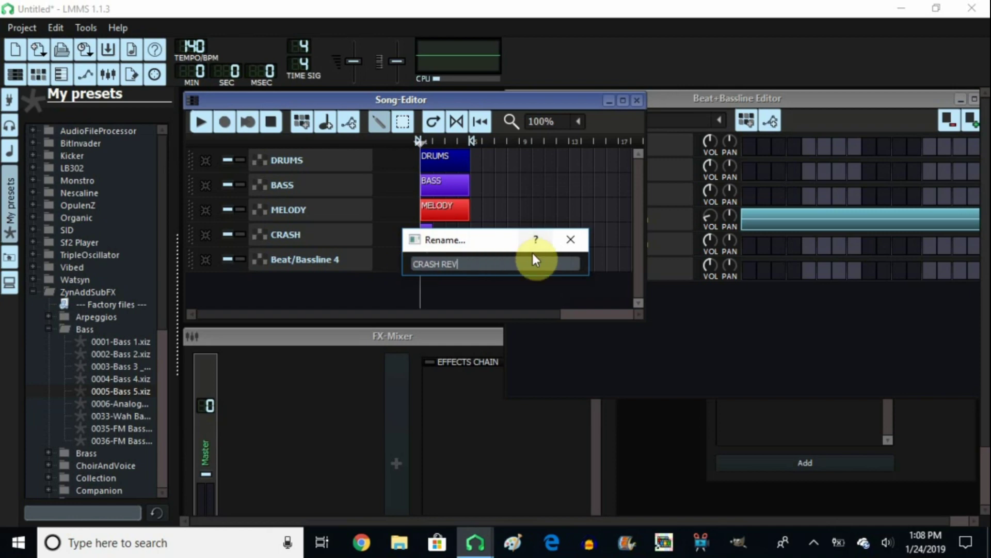
{"action": "key", "text": "Return"}
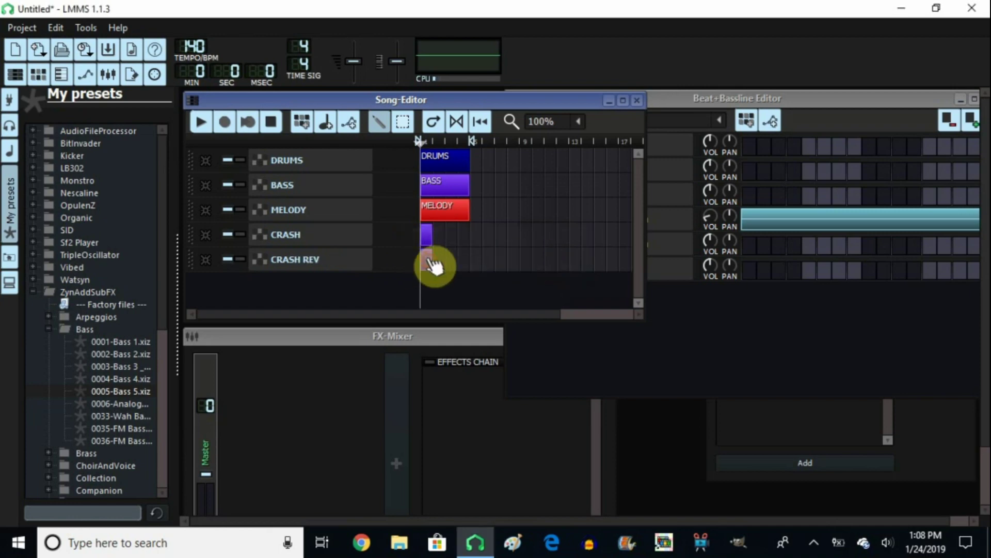
{"action": "right_click", "coordinate": [429, 235]}
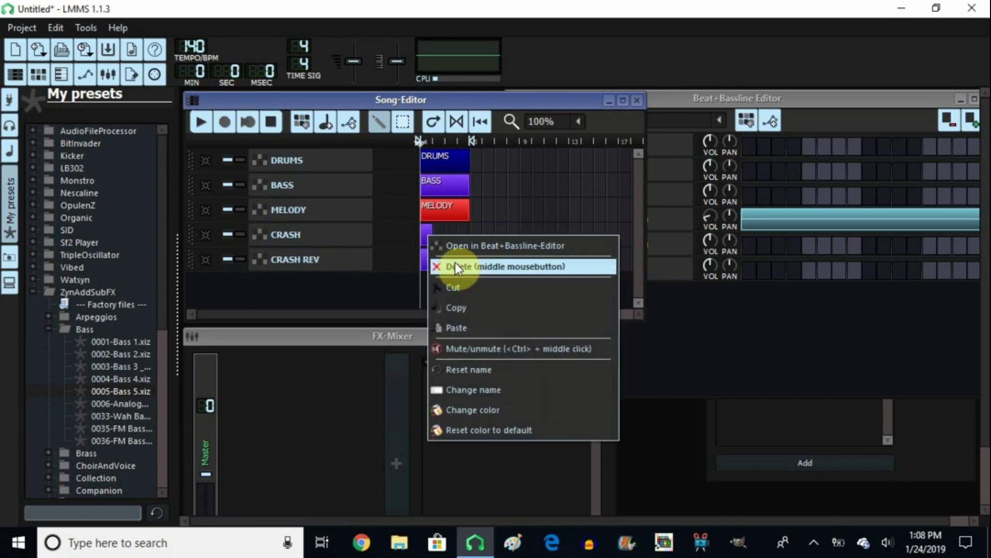
Give the CRASH block and then the CRASH REV block the green basic colour
{"action": "left_click", "coordinate": [475, 406]}
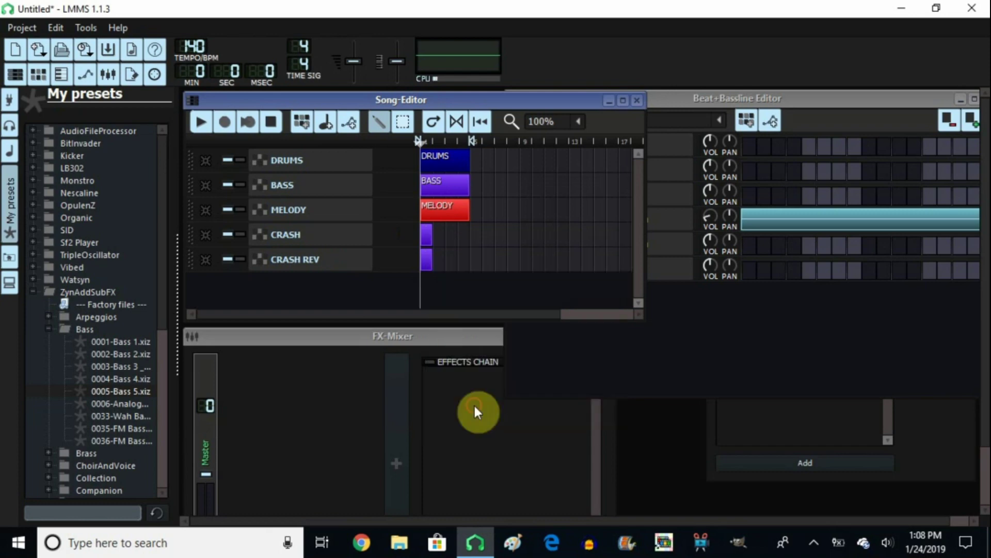
{"action": "left_click", "coordinate": [401, 155]}
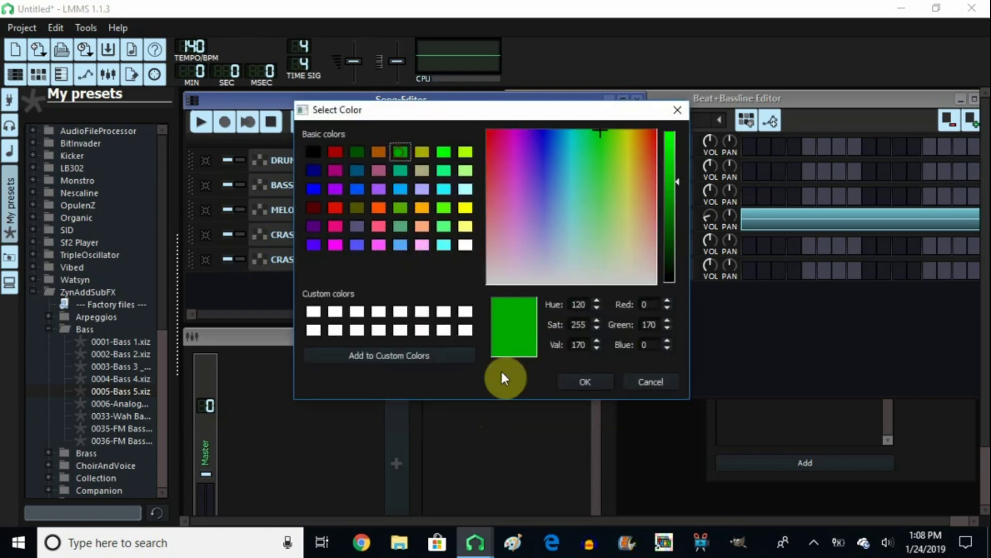
{"action": "left_click", "coordinate": [580, 380]}
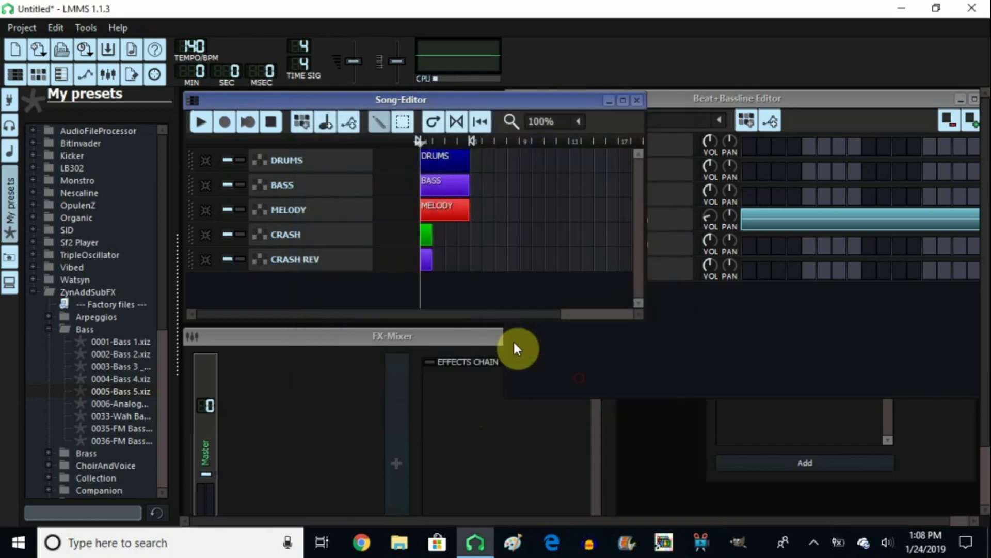
{"action": "right_click", "coordinate": [426, 263]}
{"action": "left_click", "coordinate": [474, 436]}
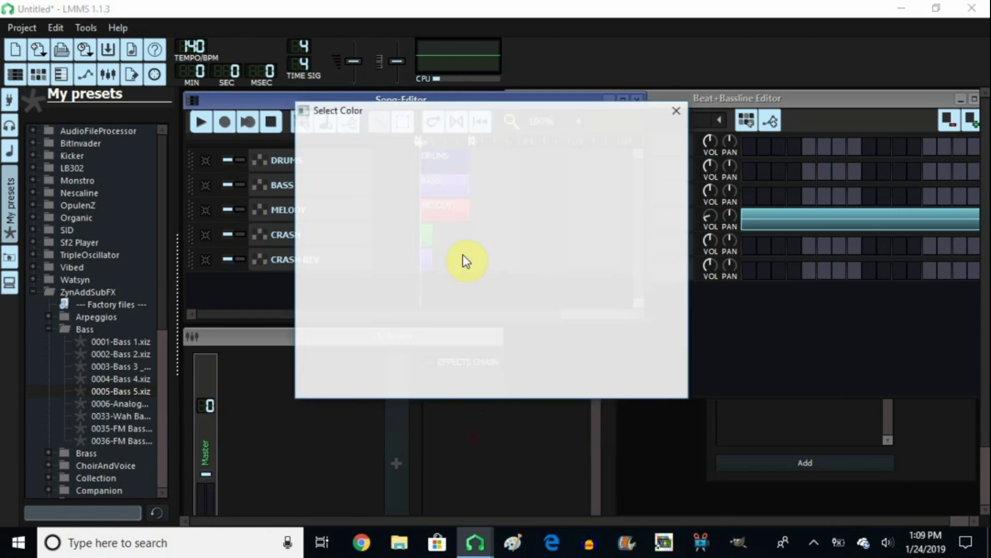
{"action": "left_click", "coordinate": [400, 153]}
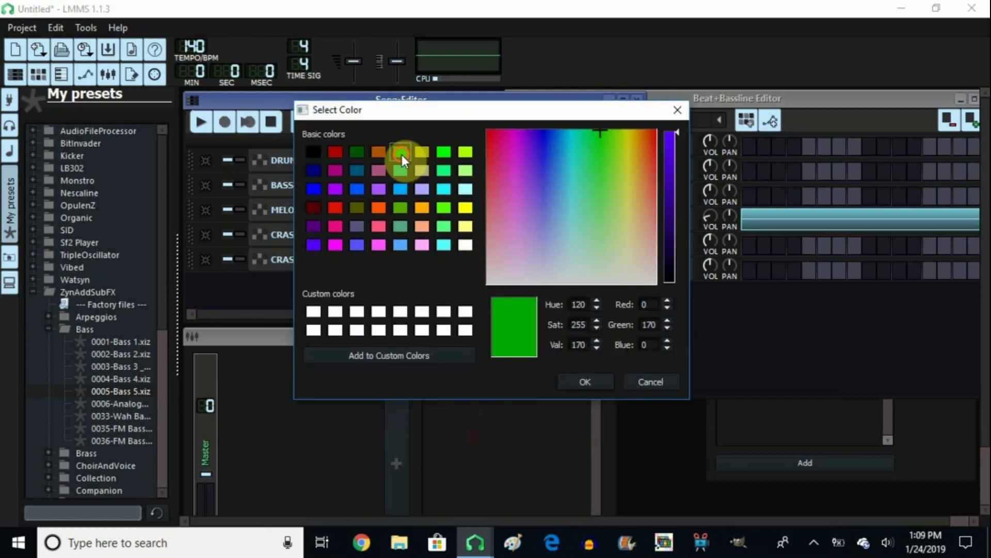
{"action": "left_click", "coordinate": [581, 380]}
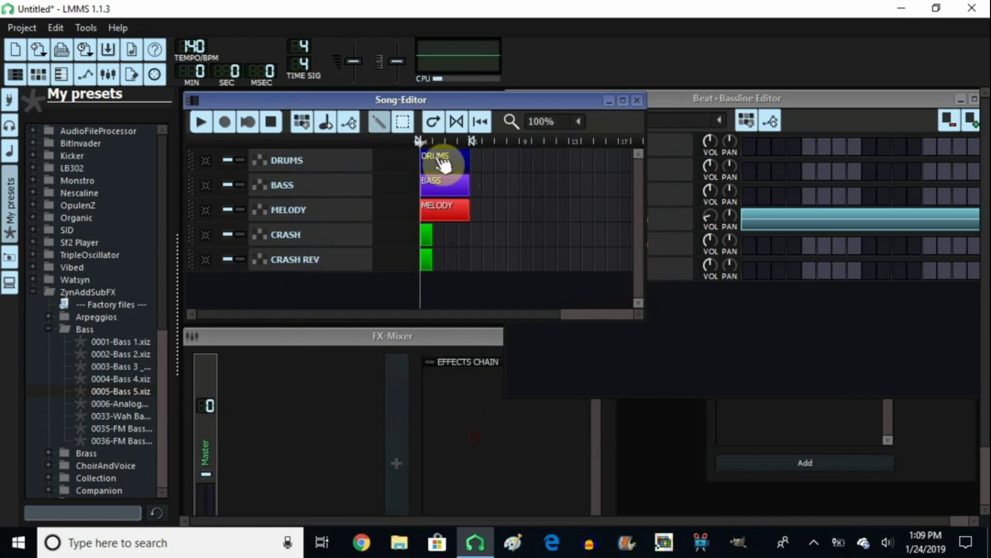
Start DRUMS at bar 5, shift CRASH REV later, stretch BASS and DRUMS to MELODY's end, loop to bar 13, and play
{"action": "left_click_drag", "start_coordinate": [444, 166], "coordinate": [488, 181]}
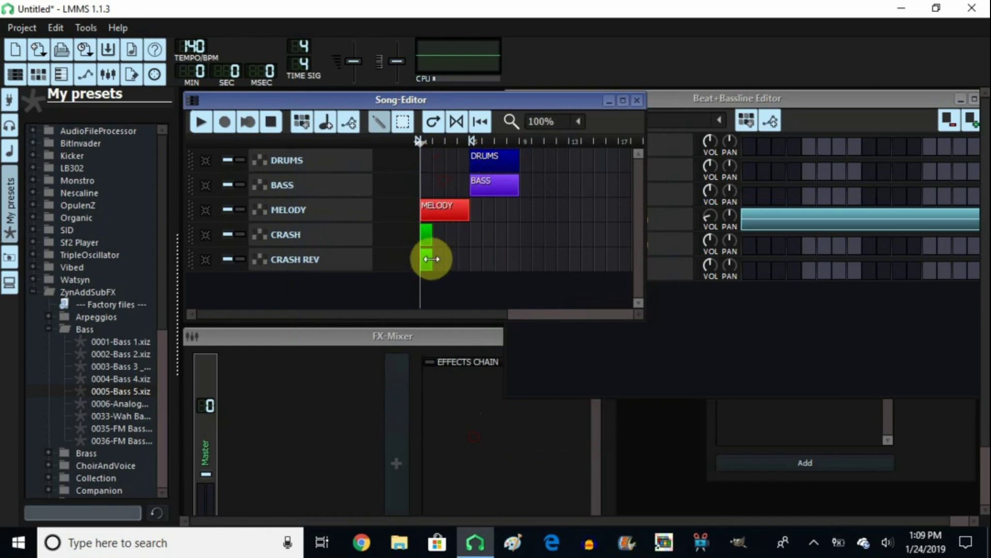
{"action": "left_click_drag", "start_coordinate": [432, 264], "coordinate": [568, 214]}
{"action": "left_click_drag", "start_coordinate": [518, 184], "coordinate": [568, 188]}
{"action": "left_click_drag", "start_coordinate": [517, 161], "coordinate": [565, 147]}
{"action": "left_click", "coordinate": [568, 142]}
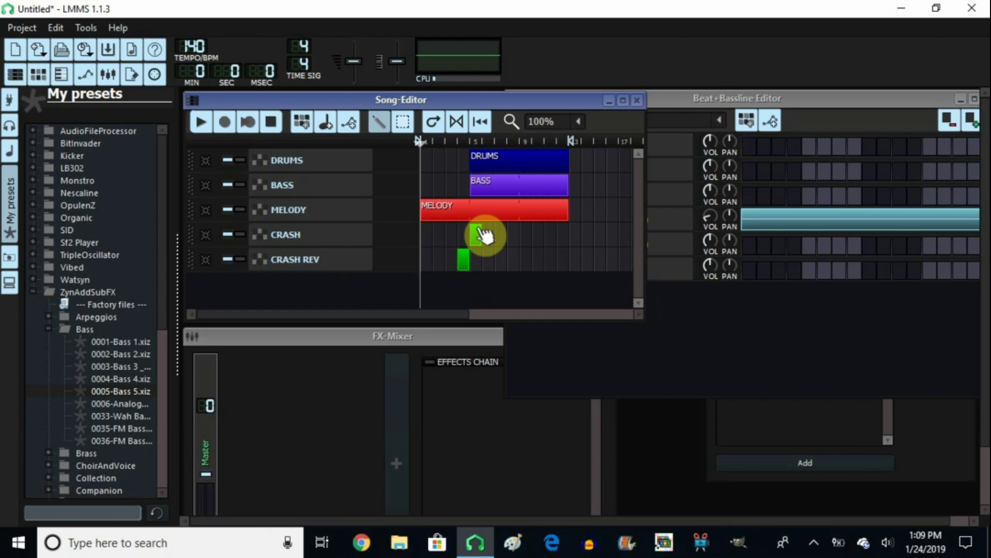
{"action": "left_click", "coordinate": [202, 122]}
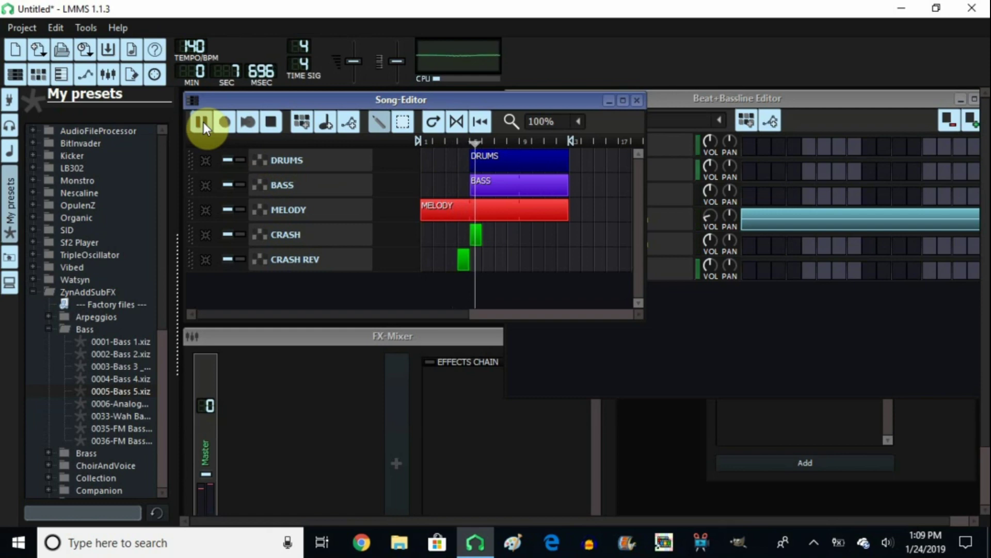
{"action": "left_click", "coordinate": [264, 119]}
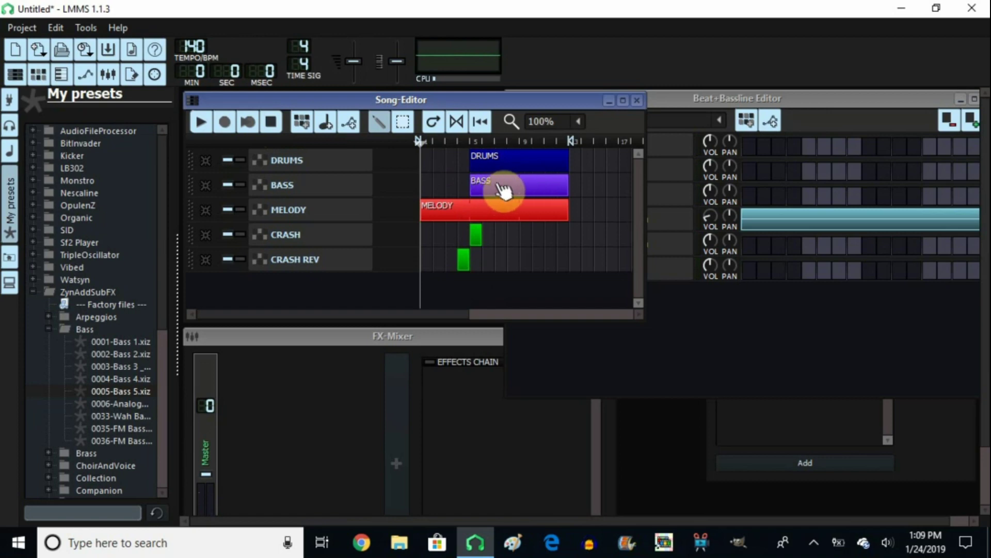
Shift the Bass 5 notes in the BASS pattern down with Ctrl+Down, then replay the song
{"action": "left_click", "coordinate": [675, 94]}
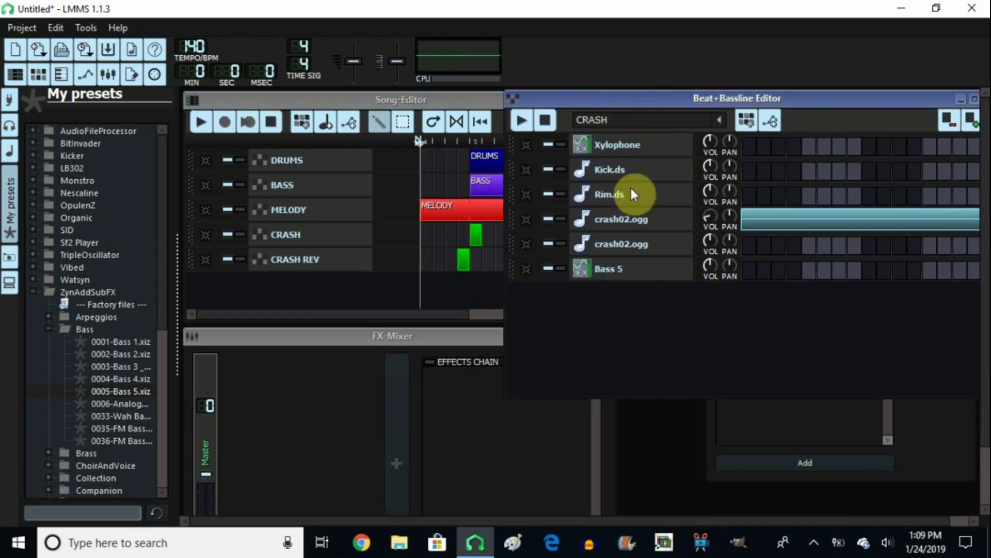
{"action": "left_click", "coordinate": [723, 124]}
{"action": "left_click", "coordinate": [625, 153]}
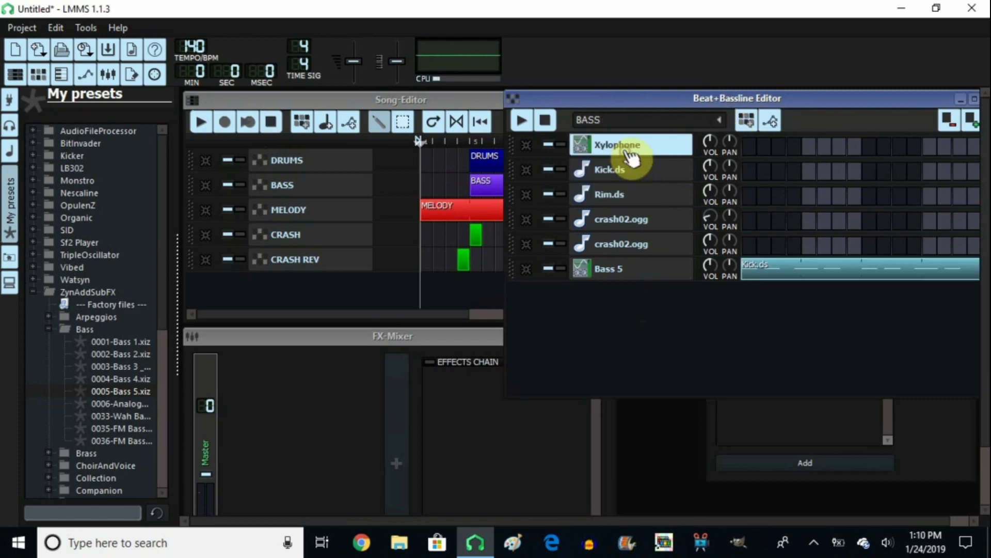
{"action": "double_click", "coordinate": [805, 278]}
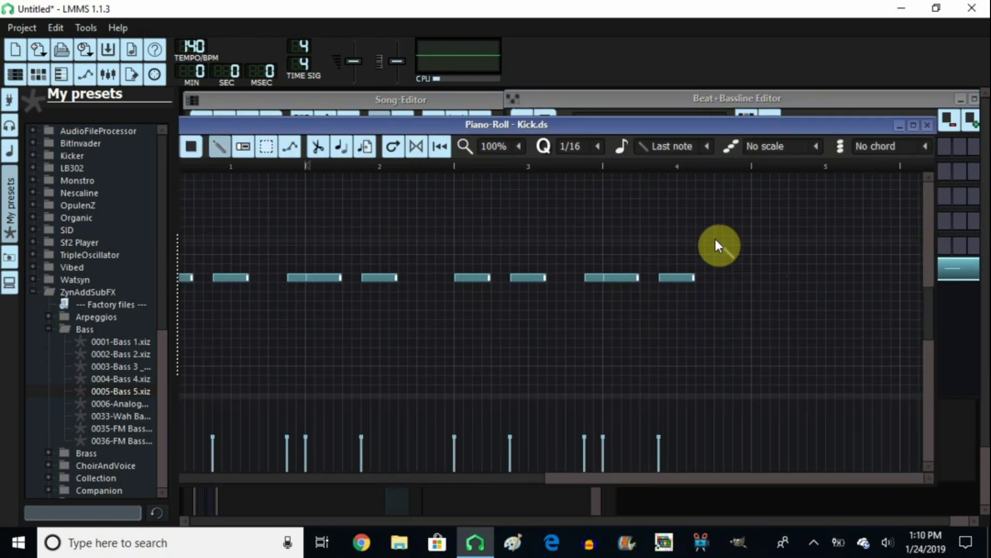
{"action": "key", "text": "ctrl+Down"}
{"action": "key", "text": "ctrl+Down"}
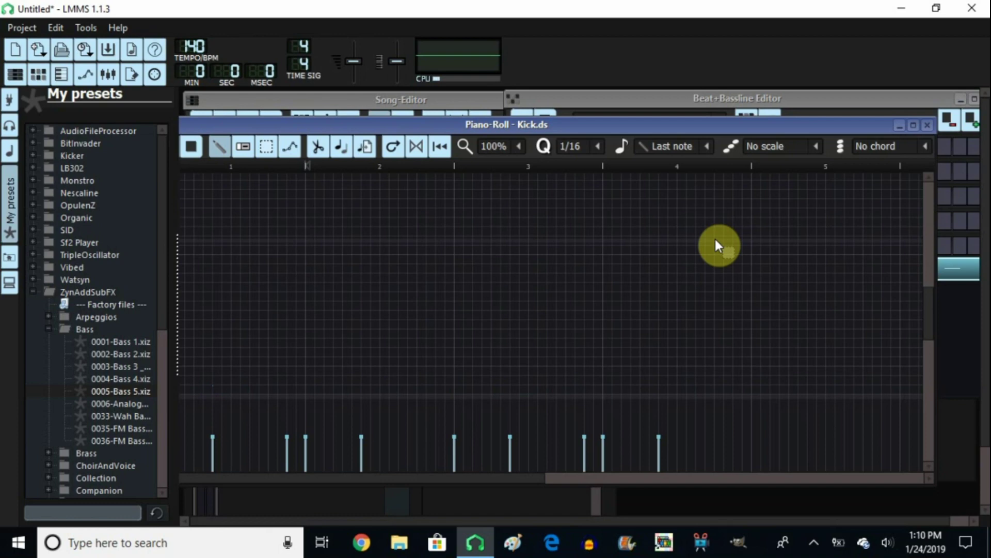
{"action": "left_click", "coordinate": [928, 125]}
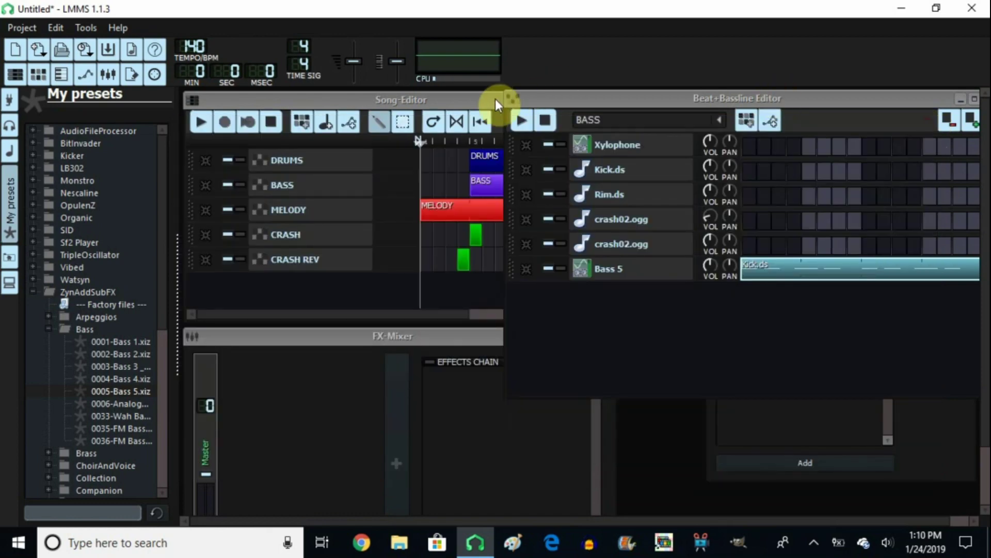
{"action": "left_click", "coordinate": [485, 99]}
{"action": "left_click", "coordinate": [198, 124]}
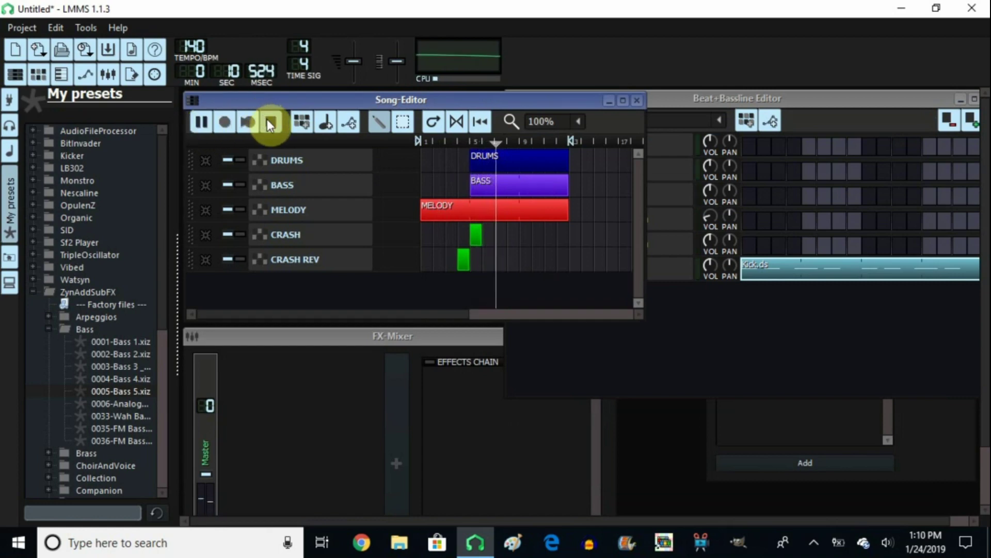
Move the loop-end marker right to about bar 17 during playback, then stop
{"action": "right_click", "coordinate": [593, 139]}
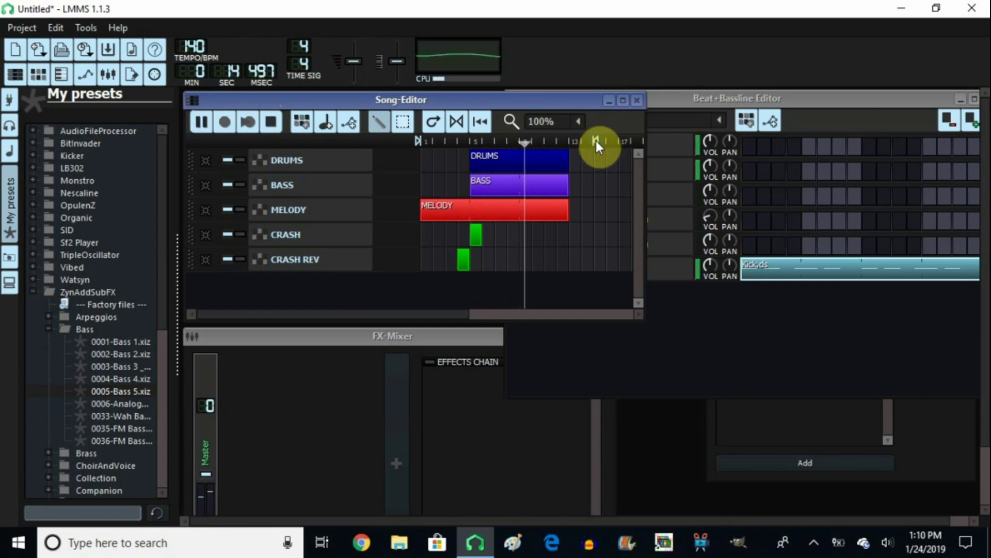
{"action": "right_click", "coordinate": [612, 139]}
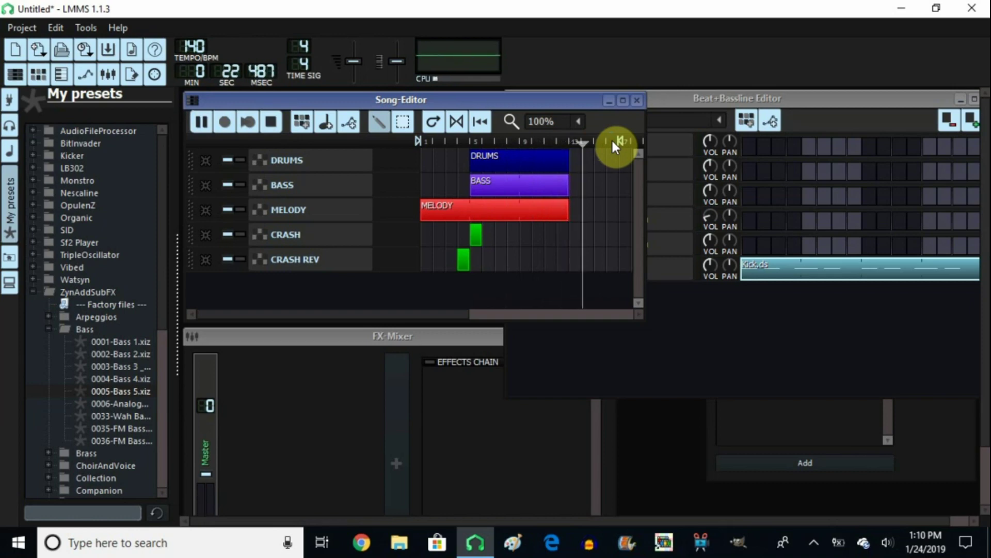
{"action": "left_click", "coordinate": [271, 122]}
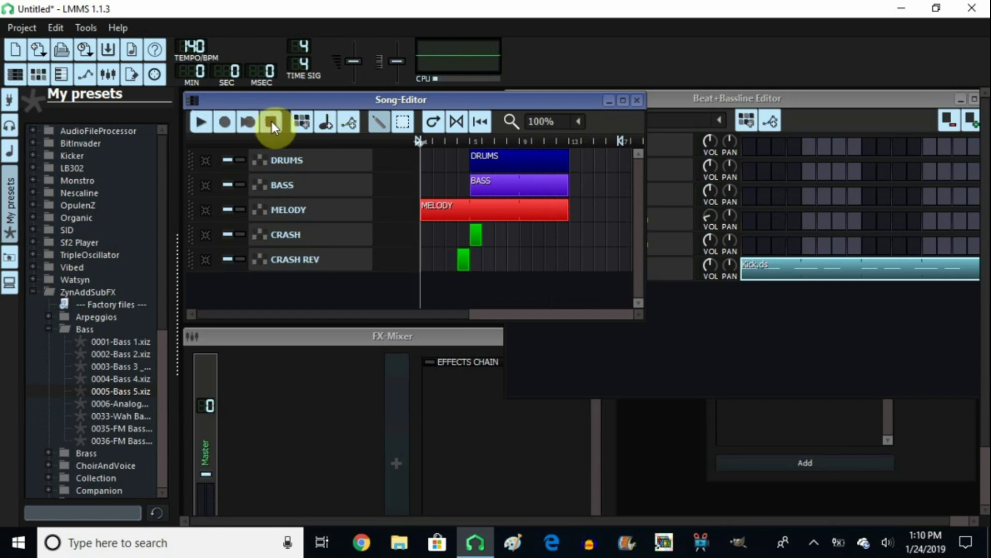